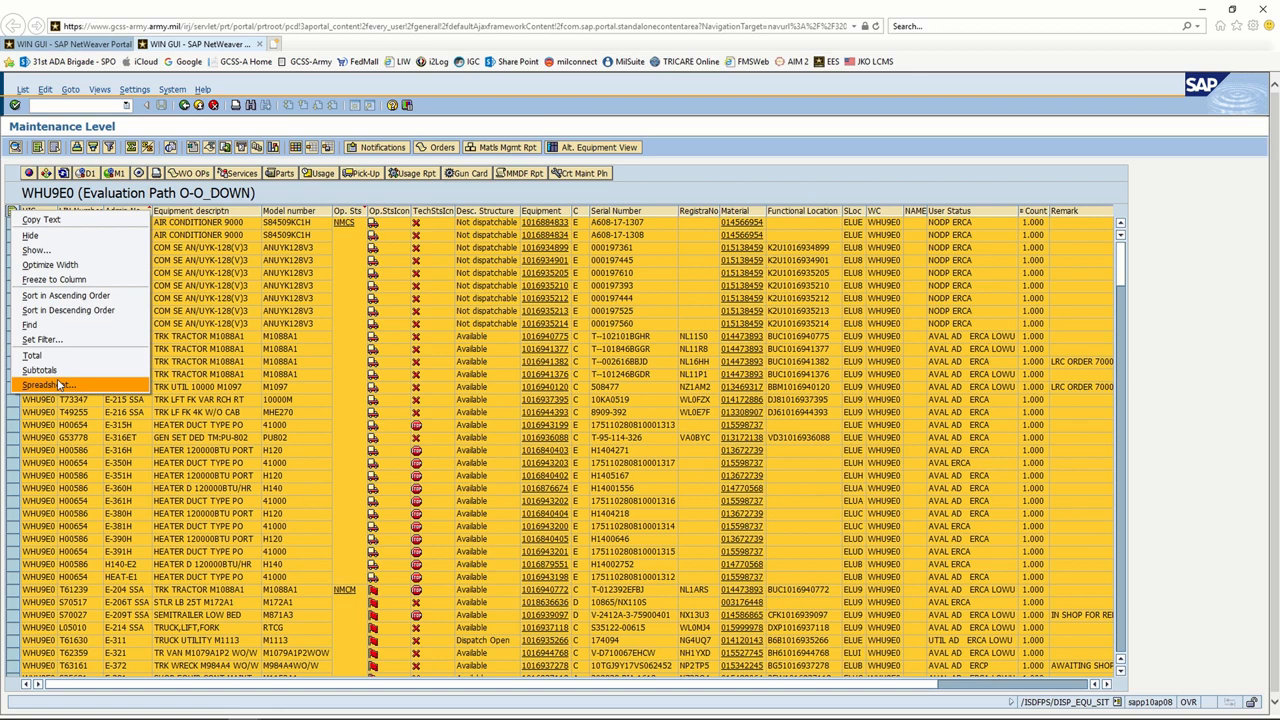
Export the selected Maintenance Level equipment list to an Excel spreadsheet saved on the Desktop as equip
click(59, 385)
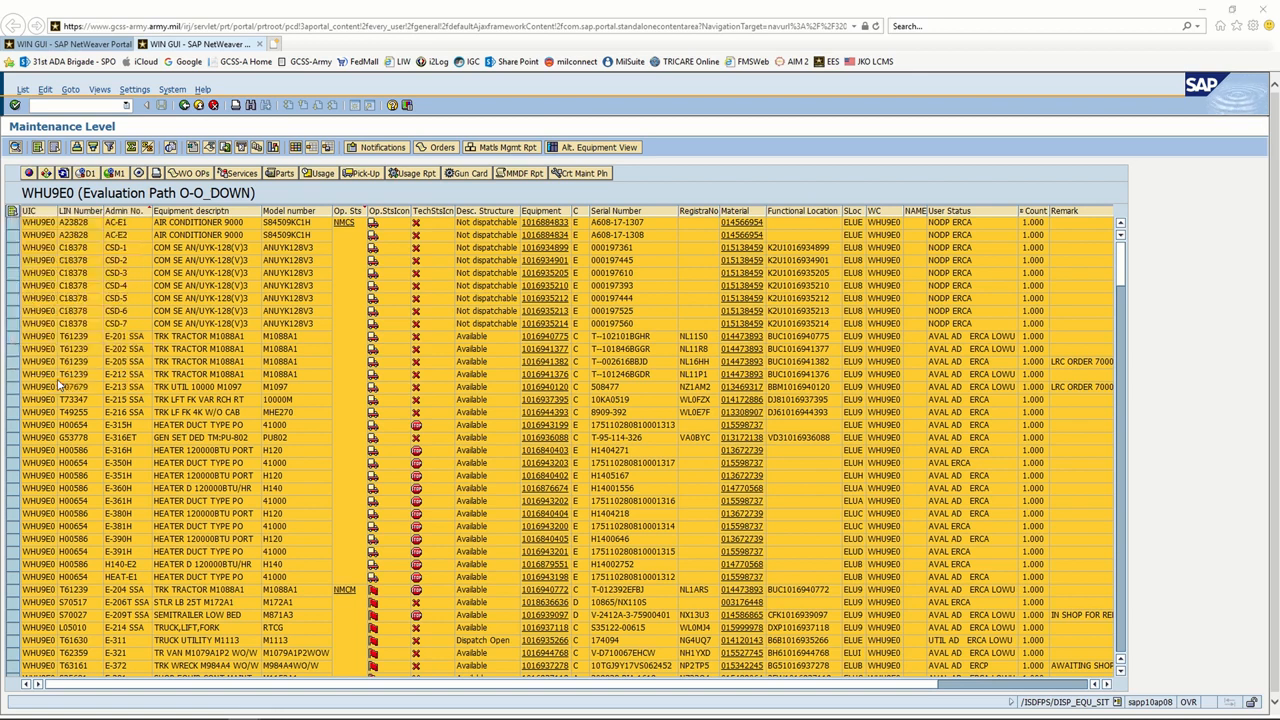
click(32, 110)
double_click(147, 241)
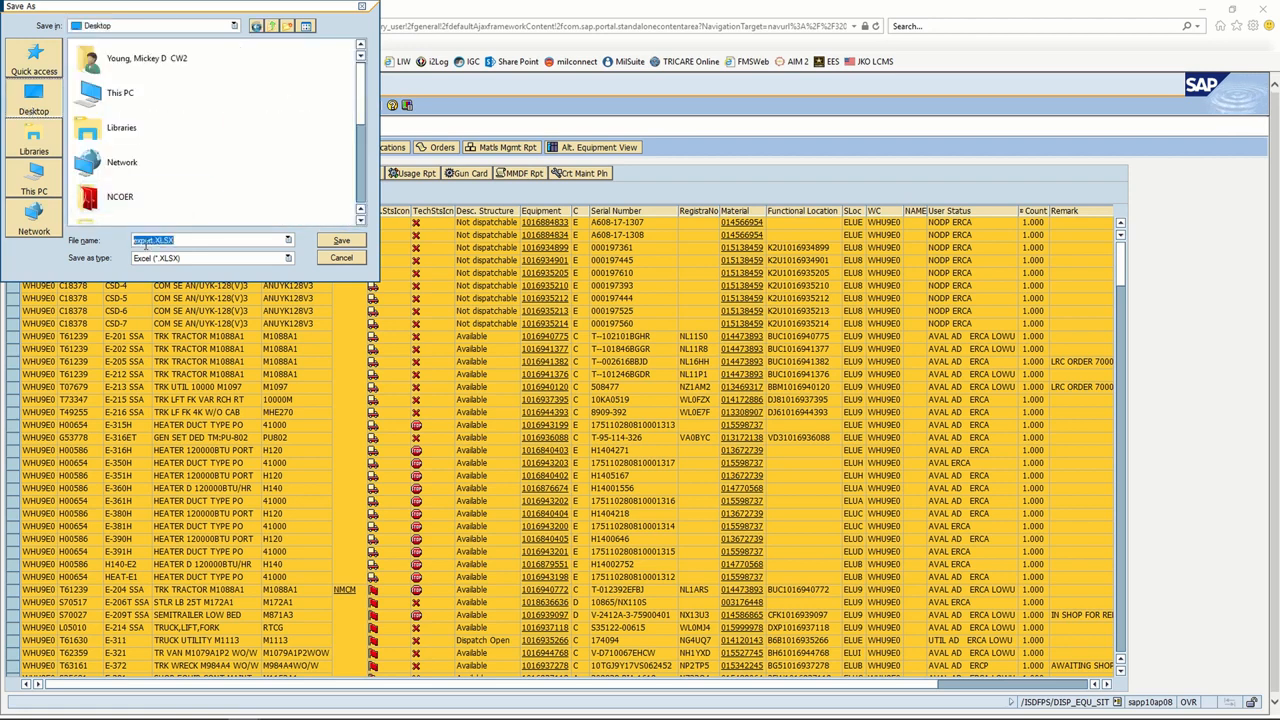
text(ed)
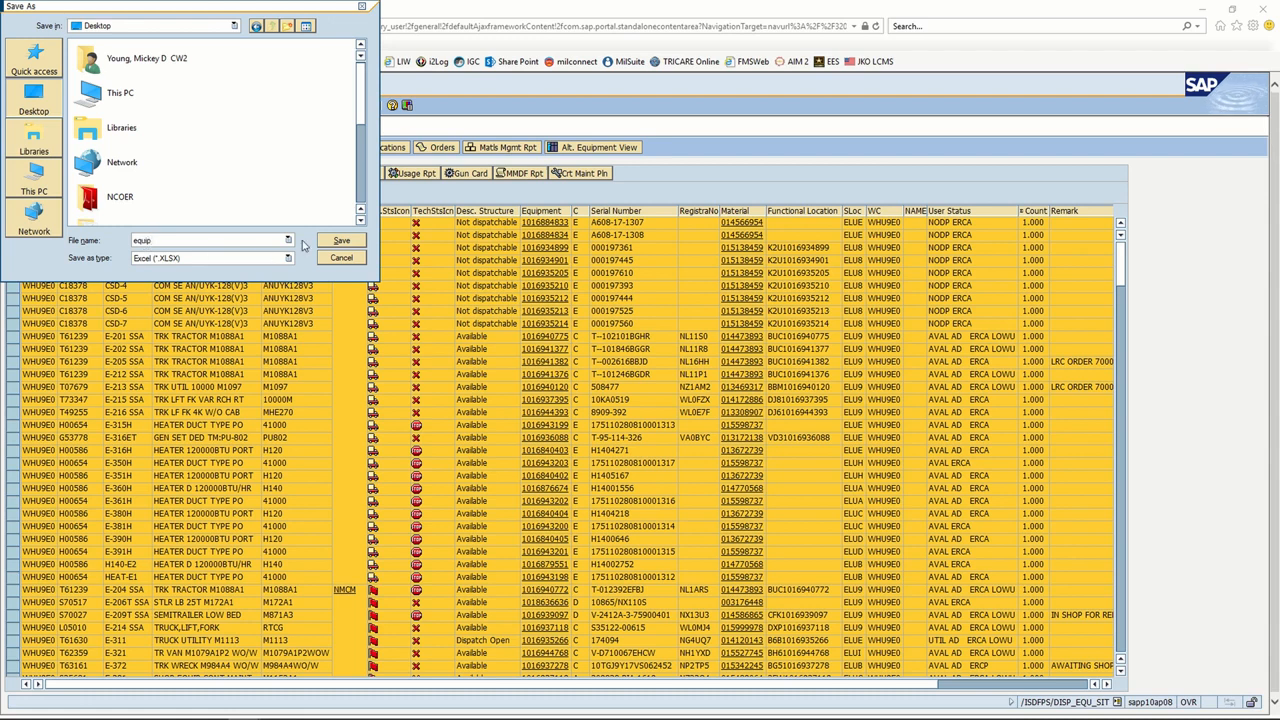
click(340, 242)
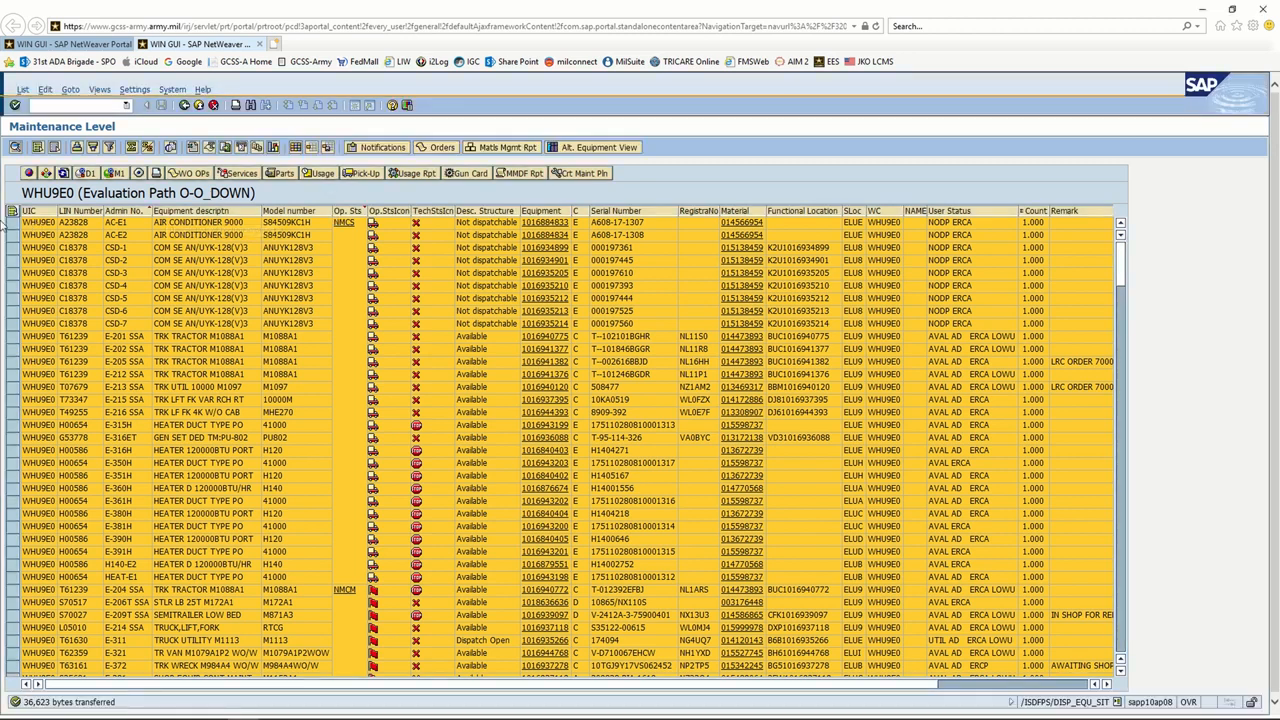
Display the services for the selected equipment and export all rows to an Excel file on the Desktop named services
click(230, 174)
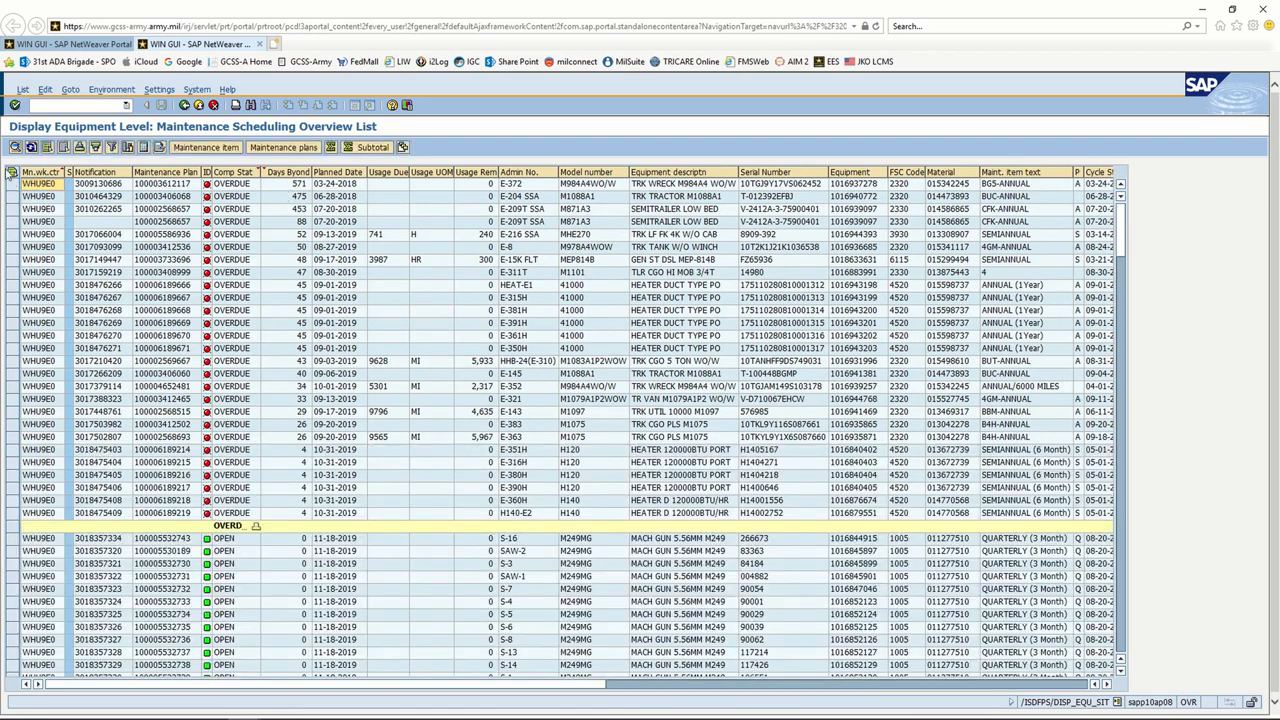
click(12, 173)
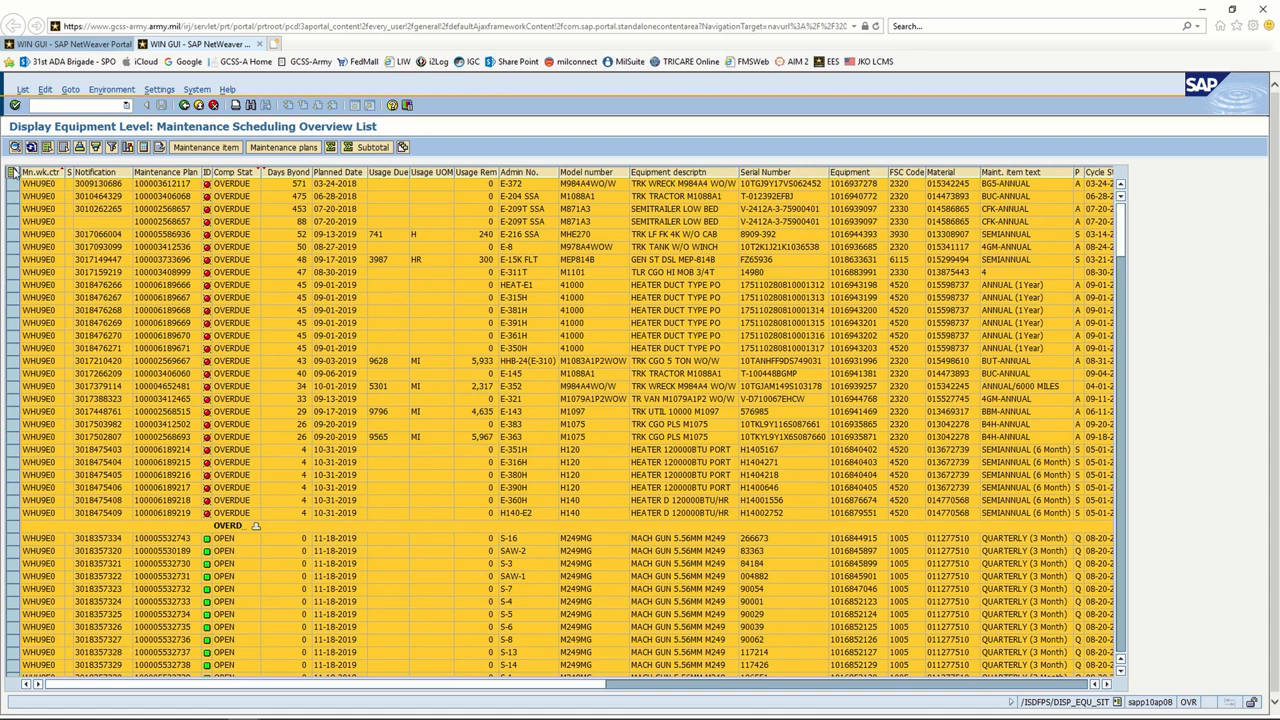
right_click(12, 173)
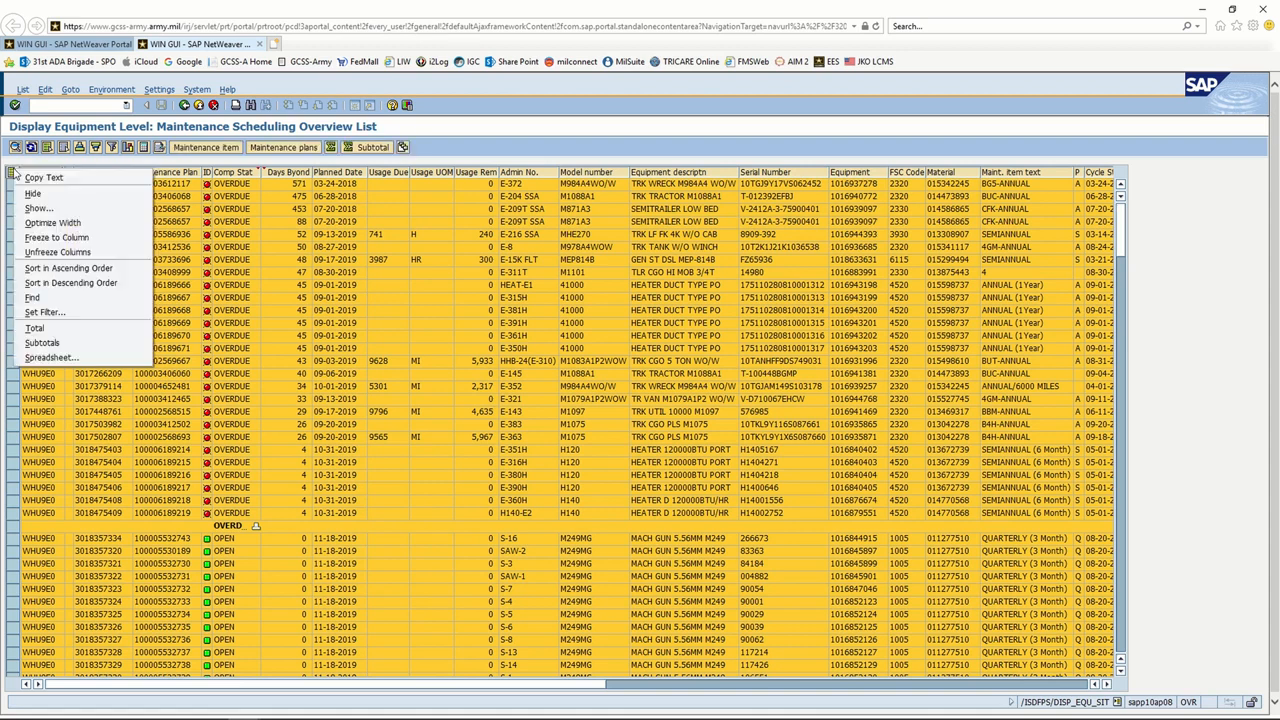
click(46, 357)
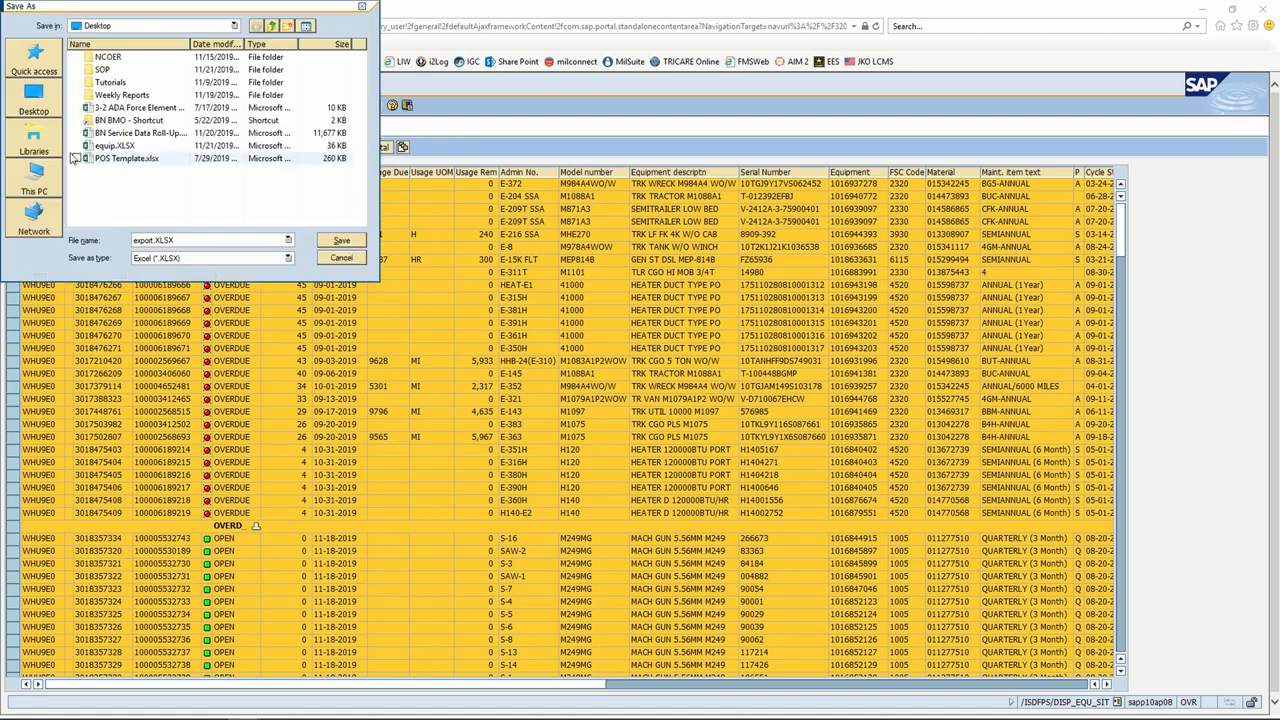
double_click(147, 241)
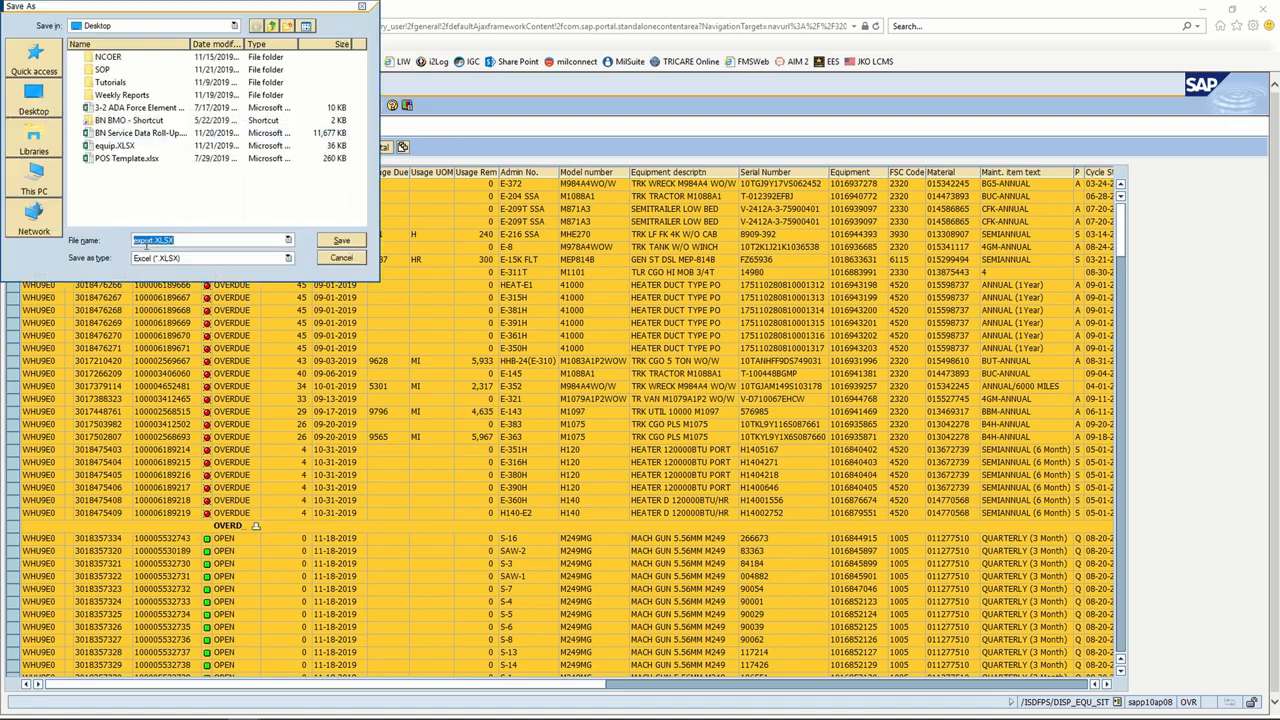
text(servi)
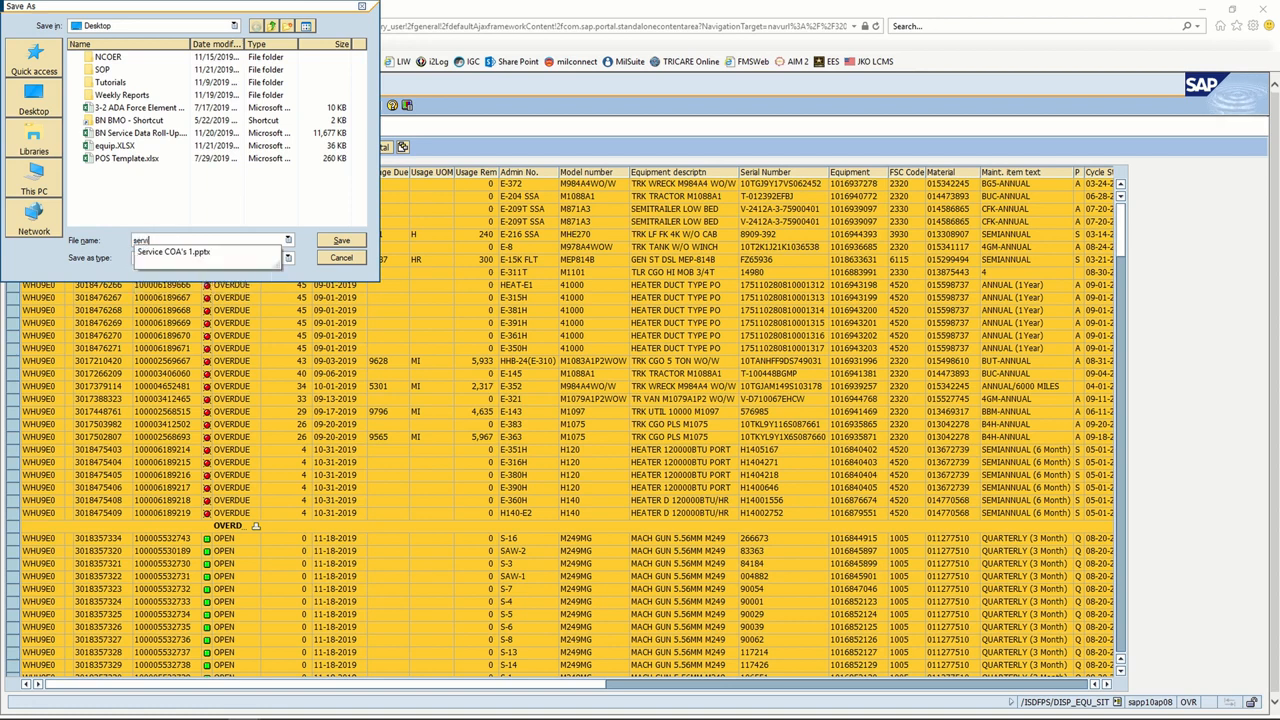
key(Return)
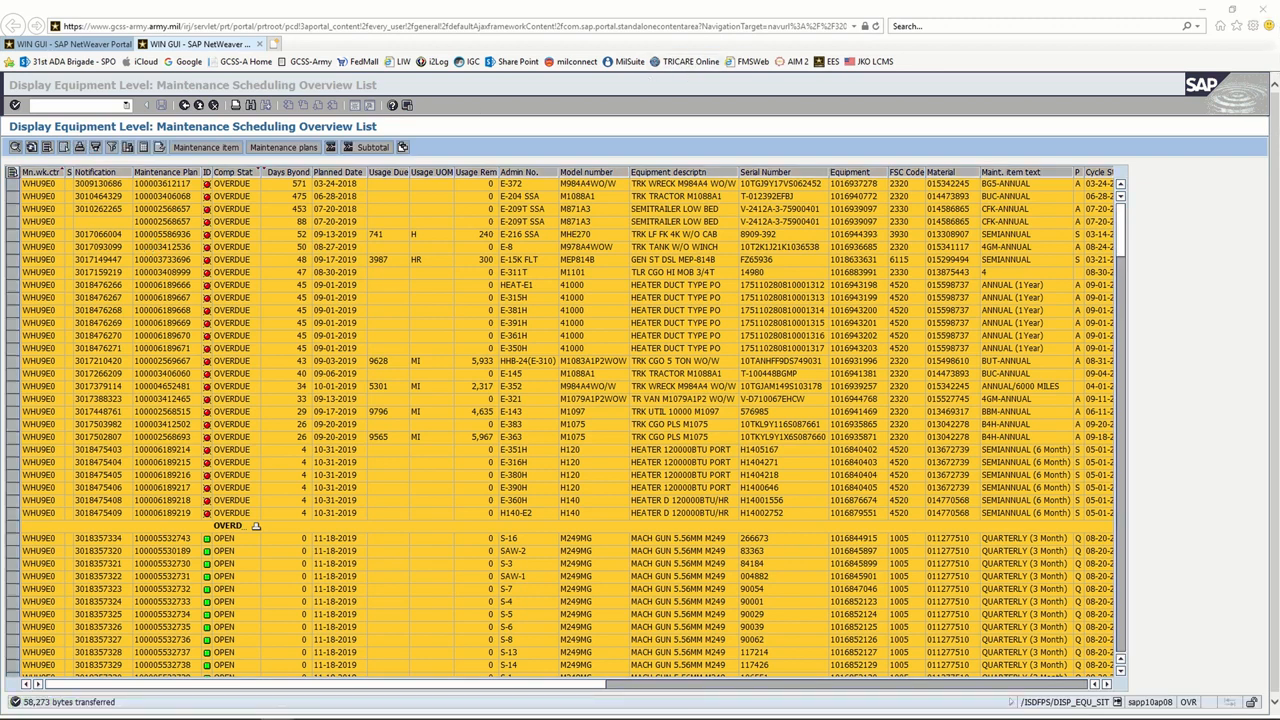
Separate the two exported Excel workbooks, enable the blocked content in equip.XLSX, and maximize both the equip.XLSX and services.XLSX windows
drag(1100, 250, 432, 152)
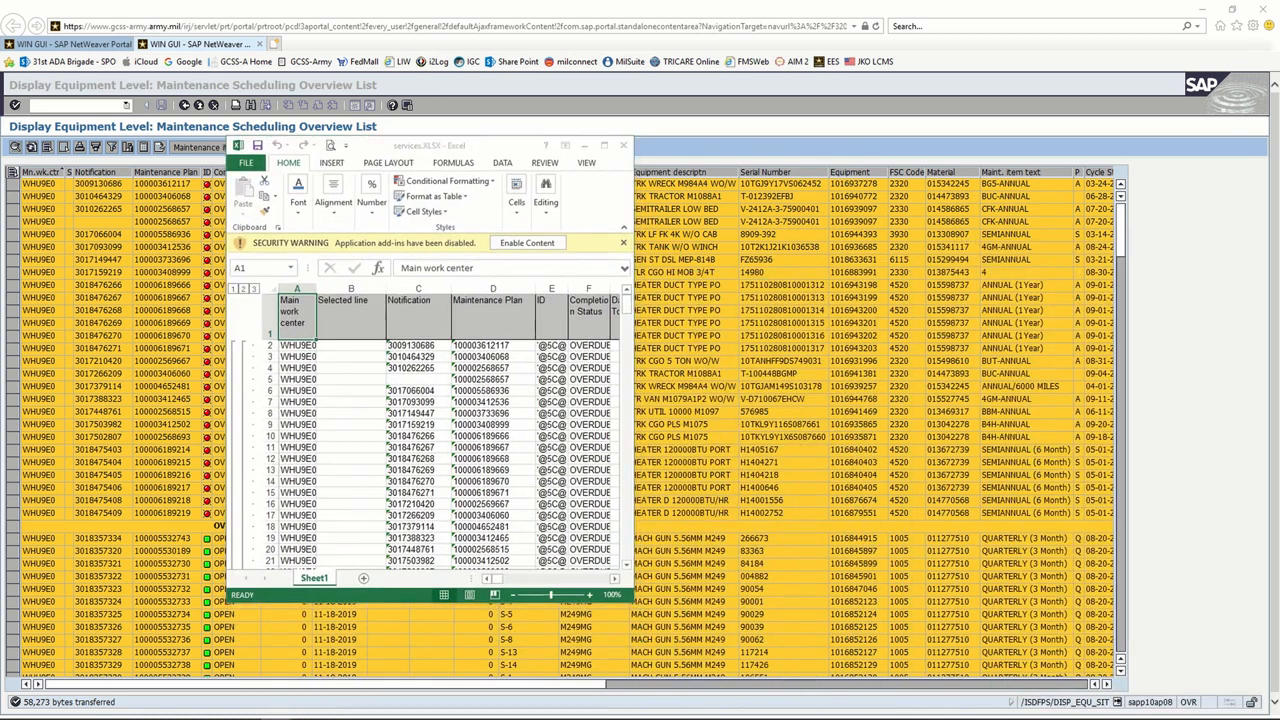
drag(1150, 340, 936, 191)
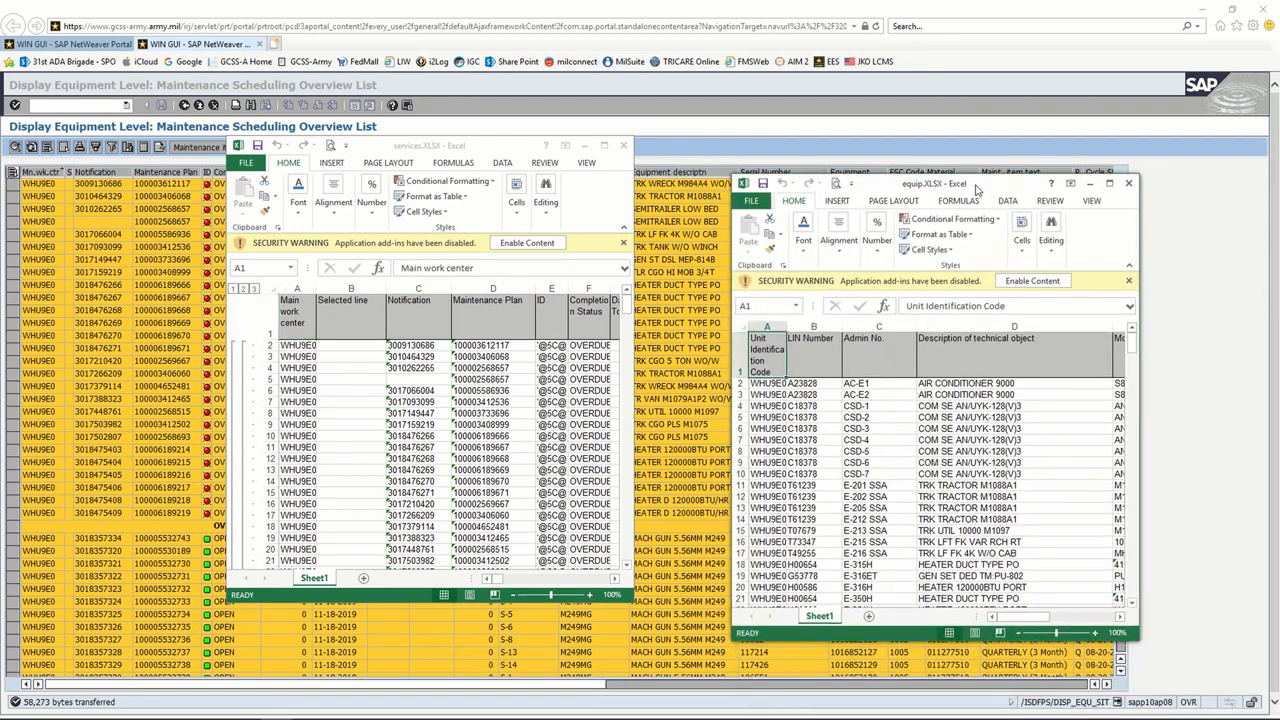
click(1108, 185)
click(300, 105)
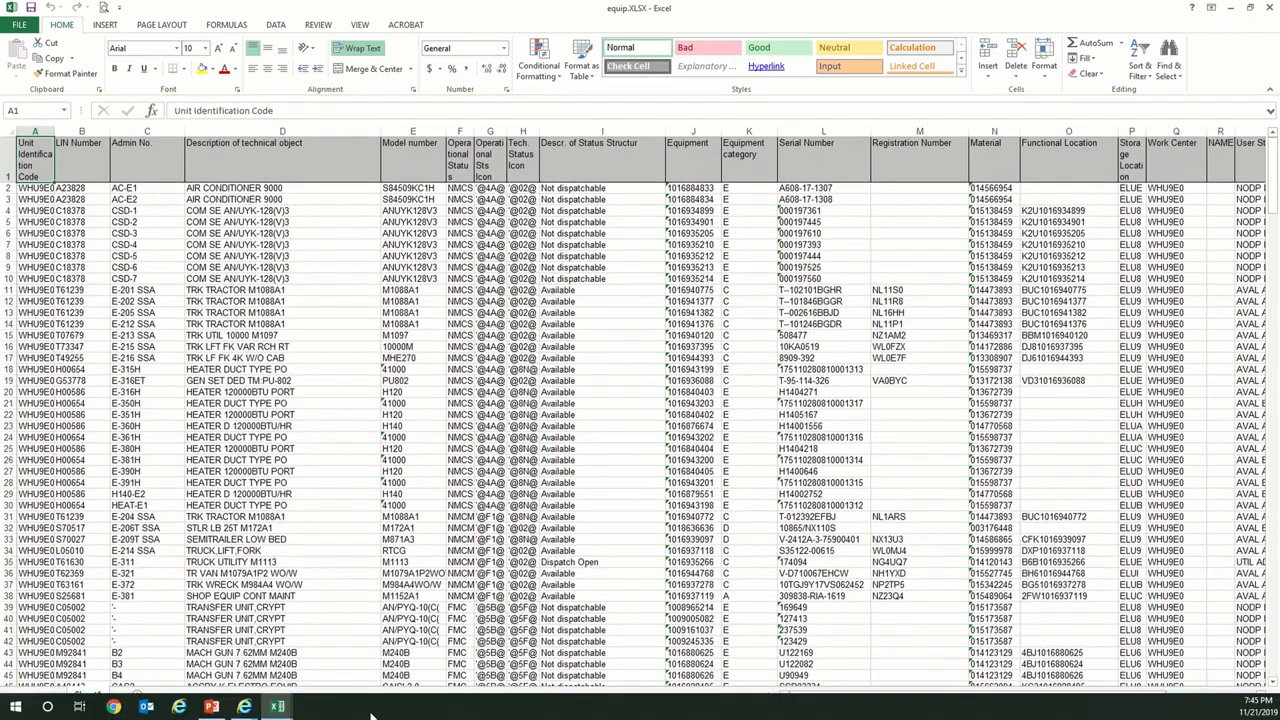
mouse_move(290, 706)
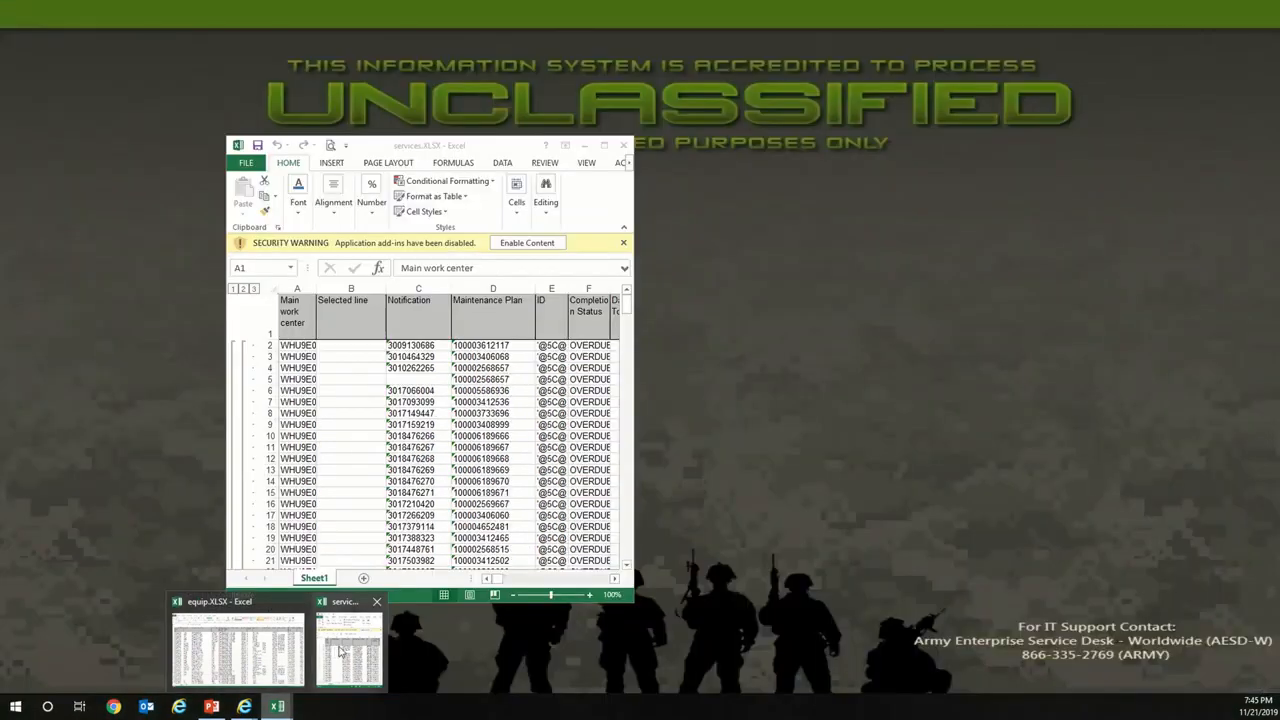
click(340, 652)
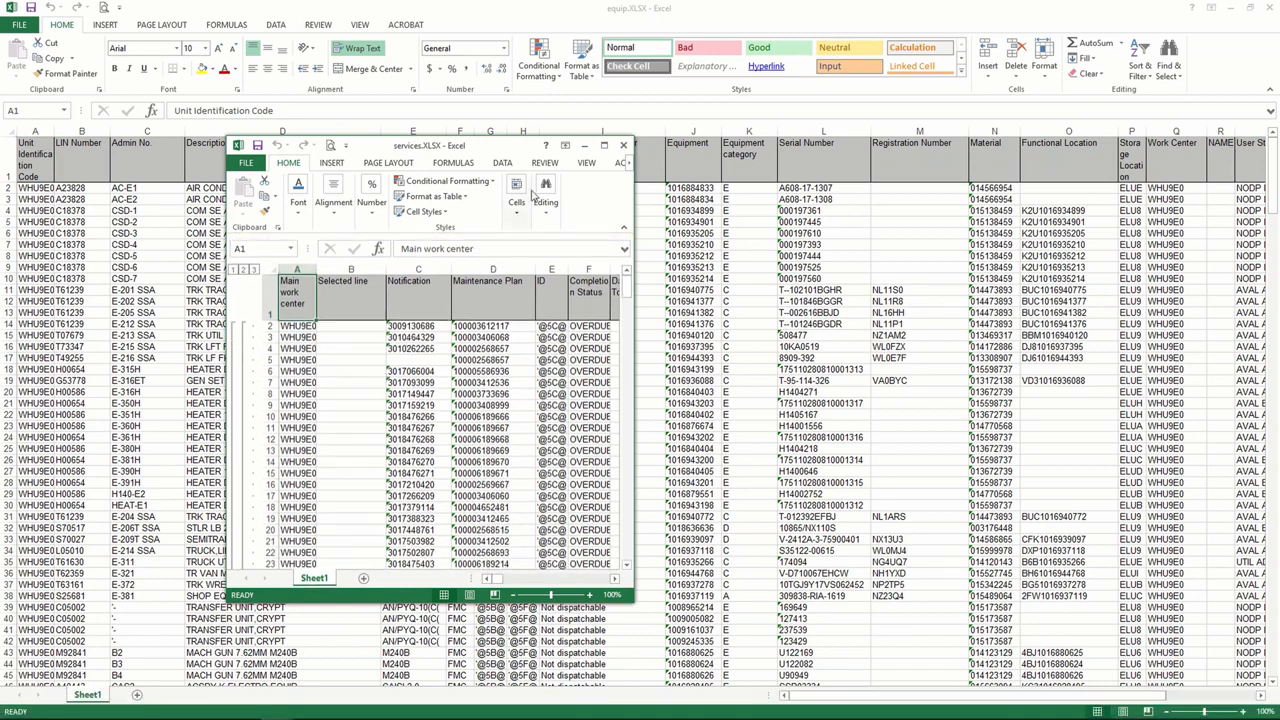
click(604, 145)
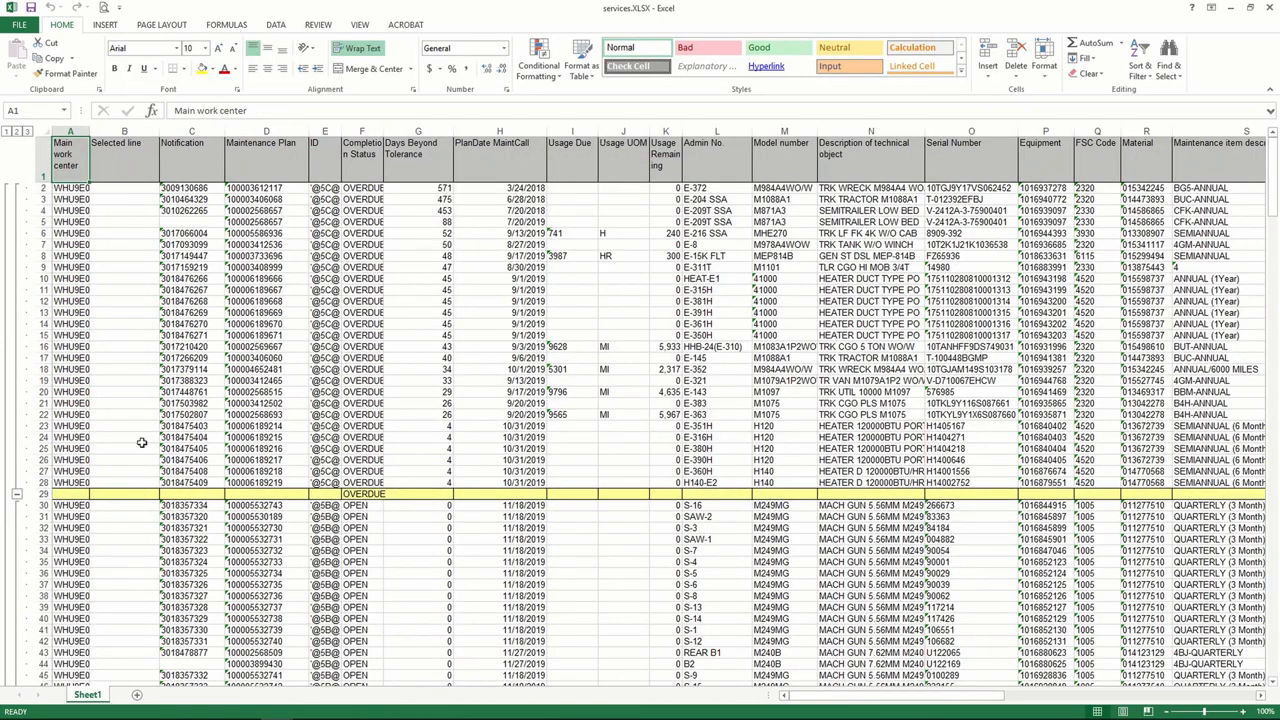
Delete the yellow OVERDUE subtotal row 29 from the services sheet
click(43, 494)
right_click(44, 496)
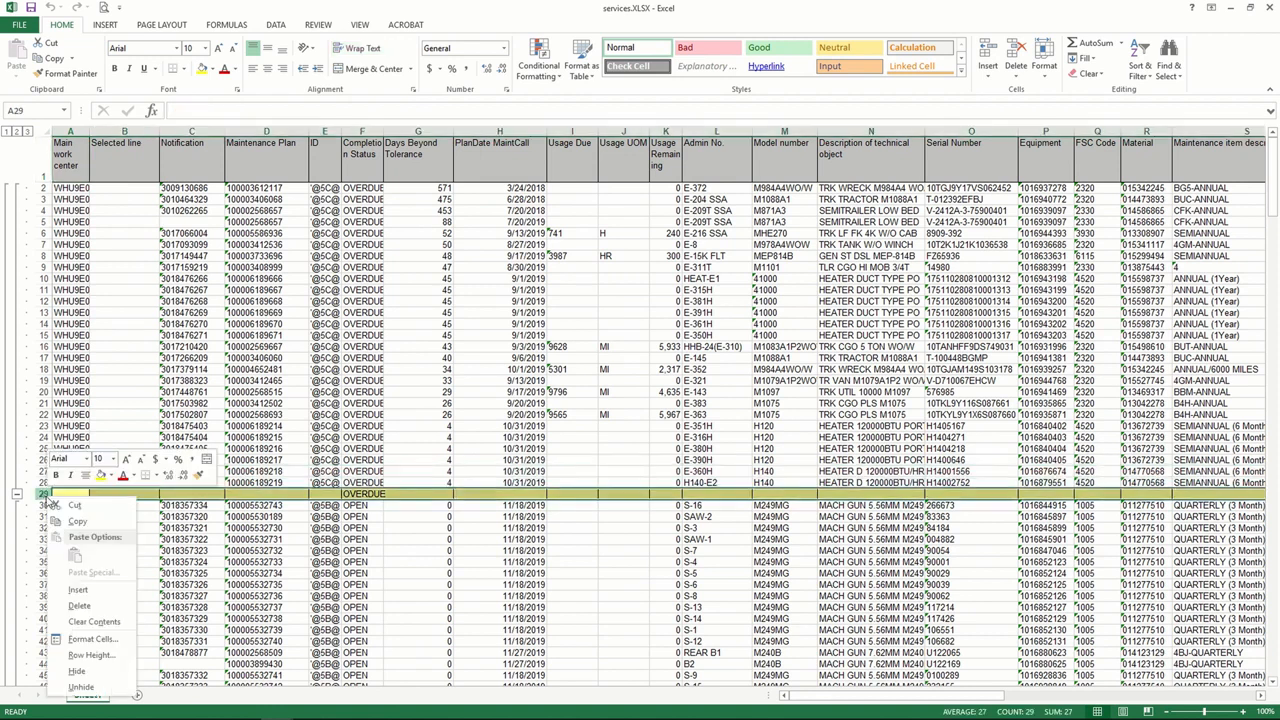
click(78, 605)
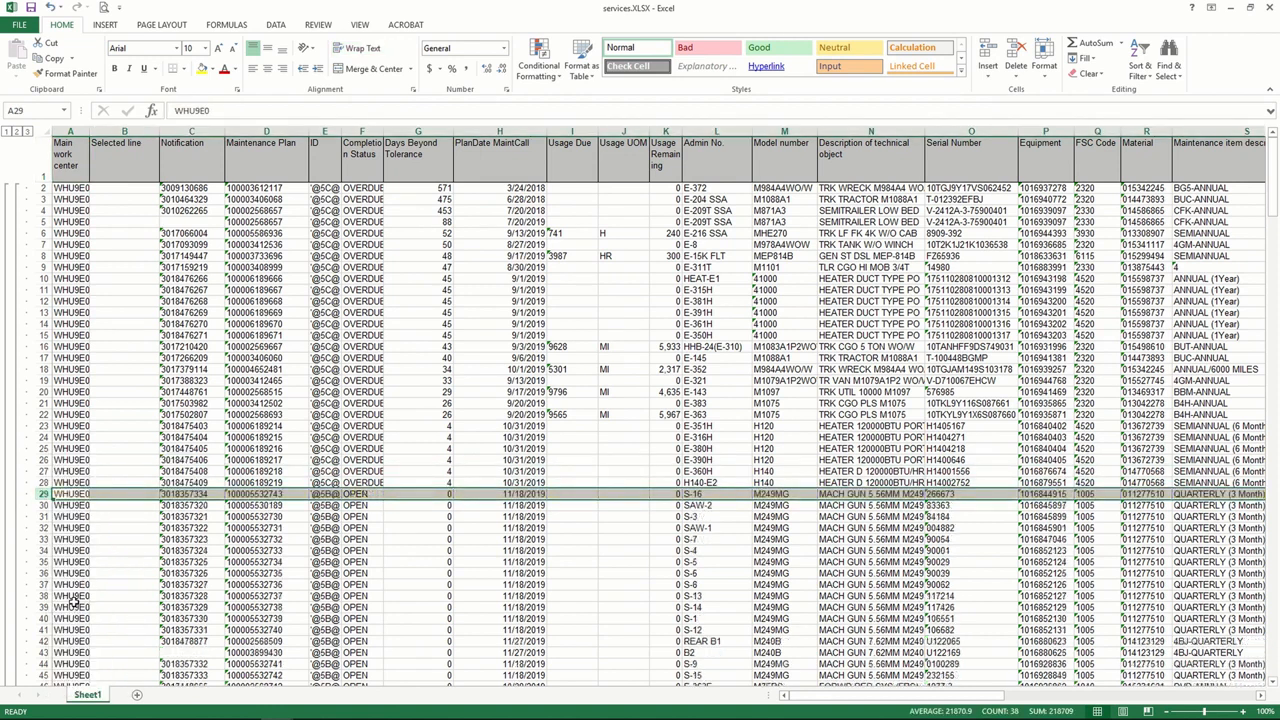
Copy the equipment numbers in column P of the services sheet, from row 2 through row 323
click(1049, 188)
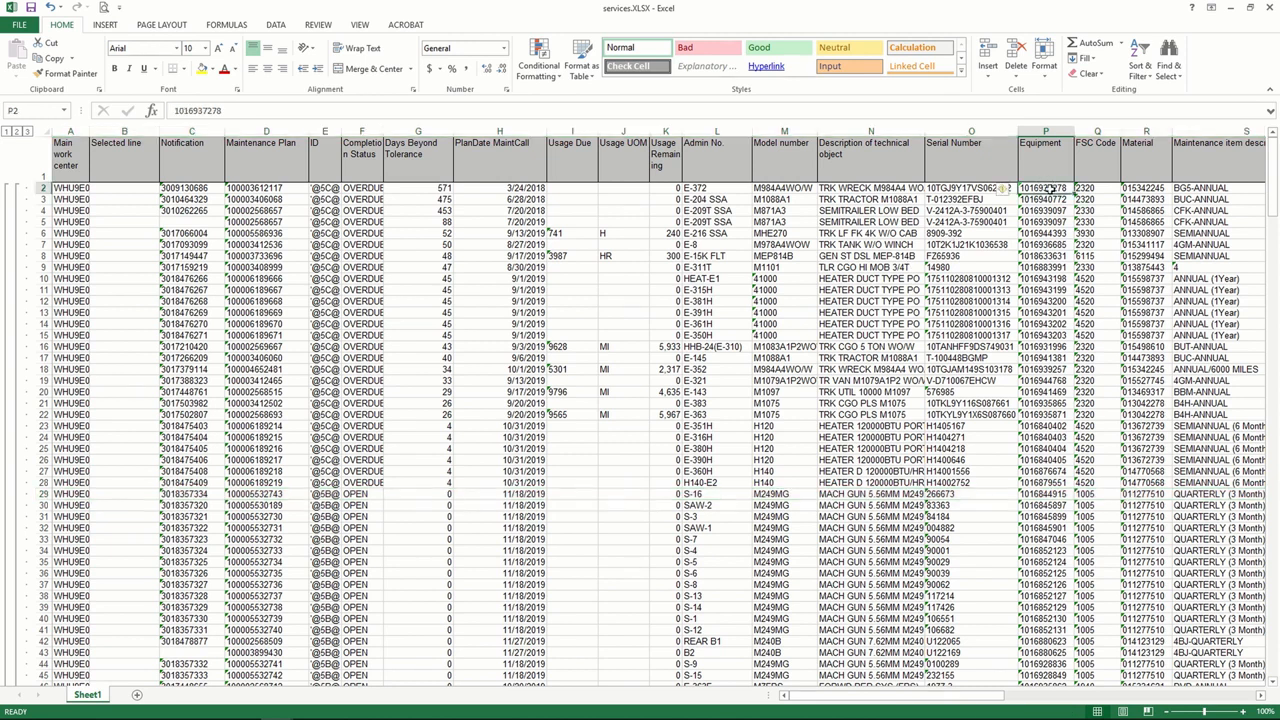
drag(1049, 188, 1046, 640)
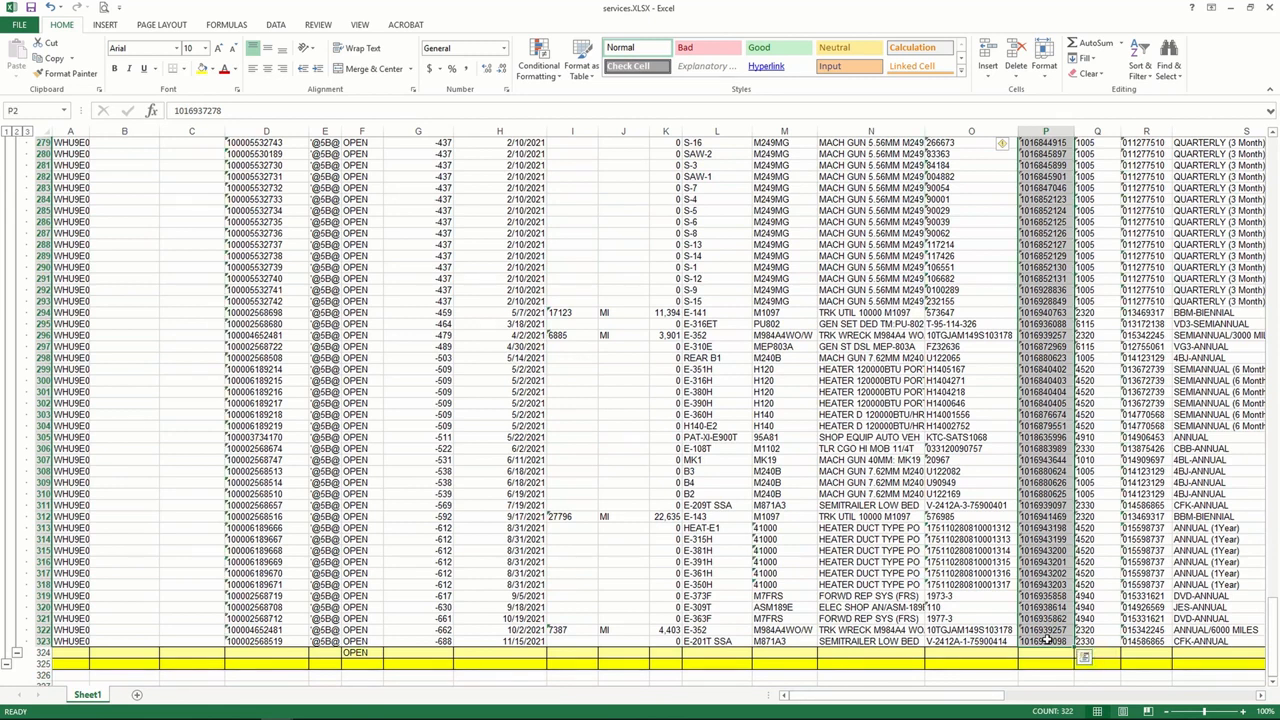
key(ctrl+c)
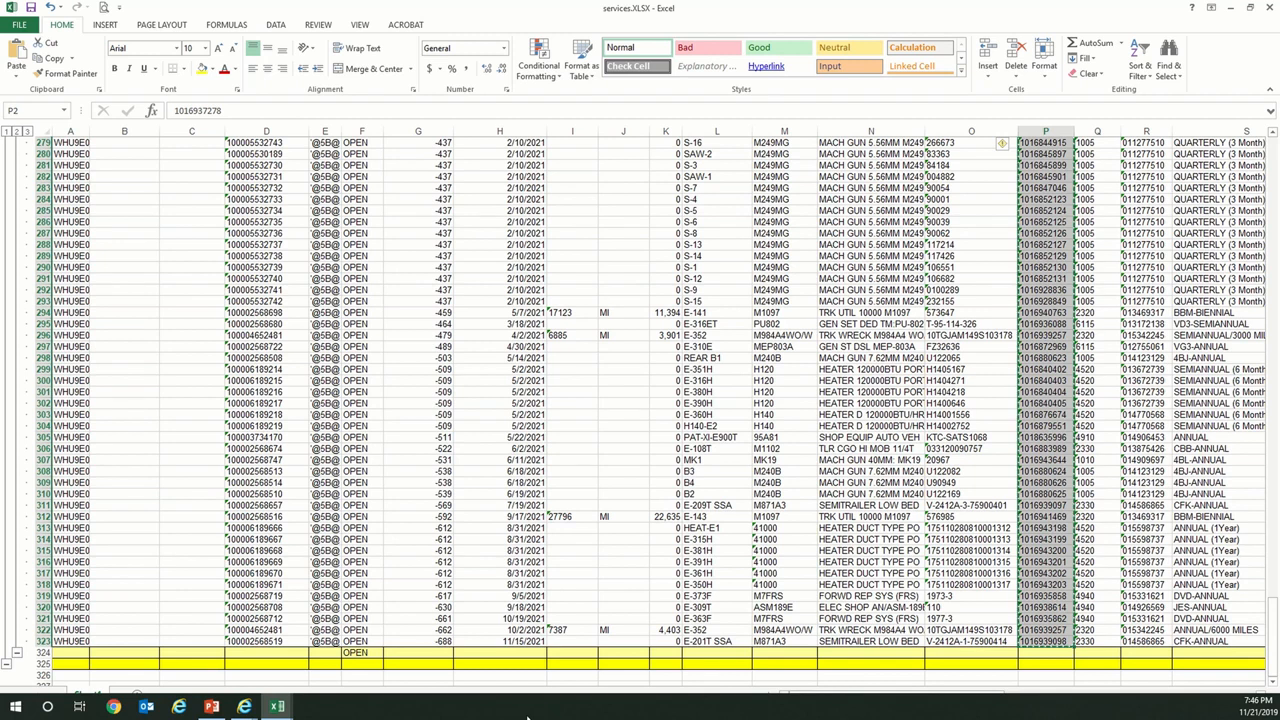
In equip.XLSX, delete the yellow total row 335 and select cell J335 below the last equipment number
click(281, 708)
click(205, 645)
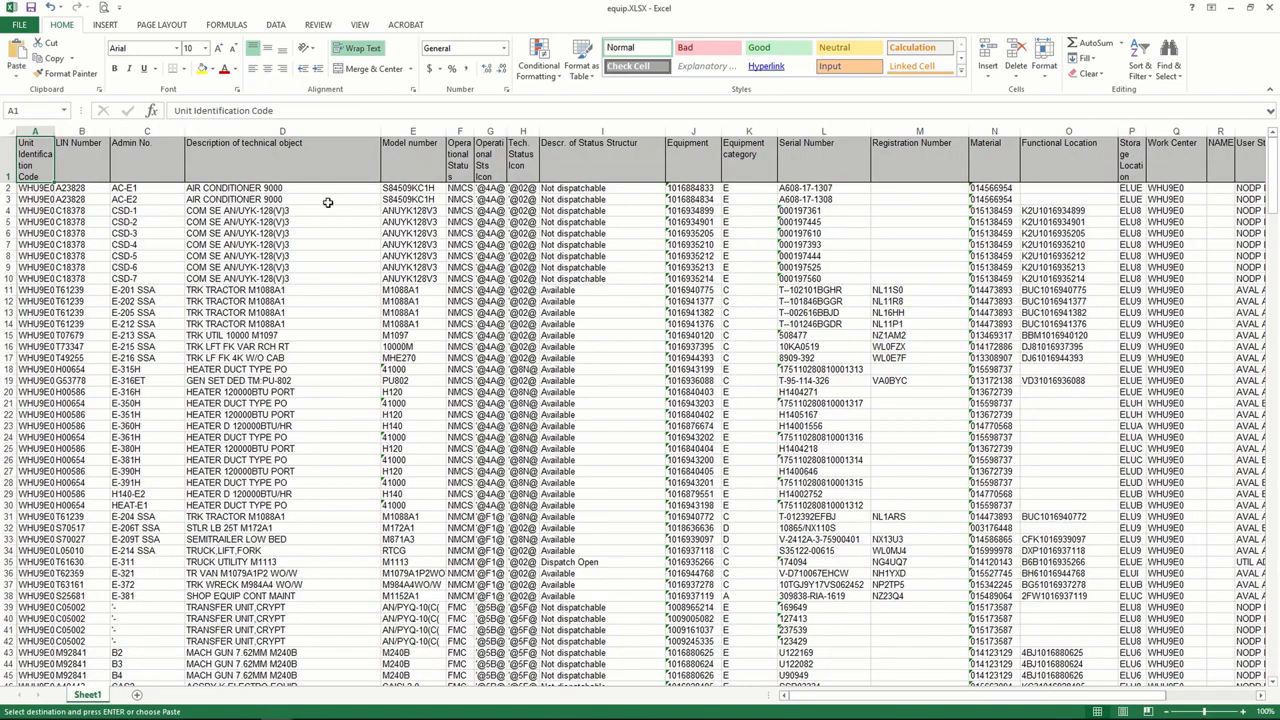
click(697, 163)
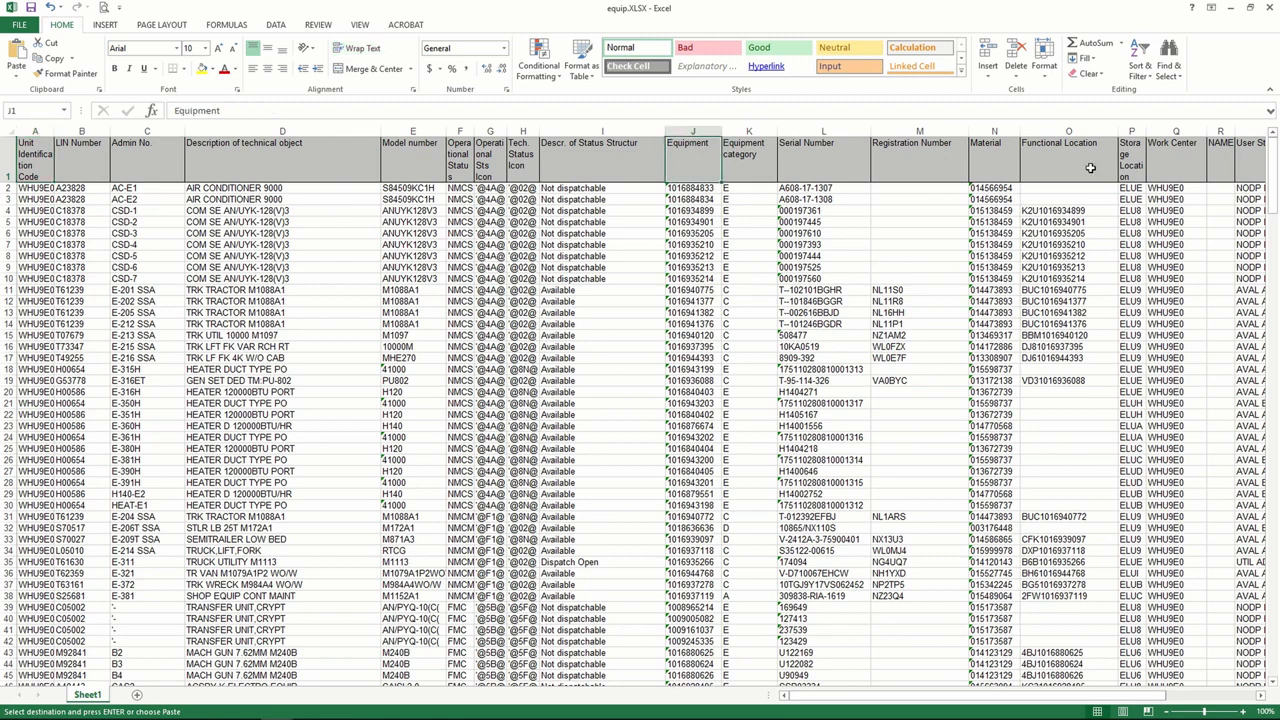
drag(1268, 165, 1252, 666)
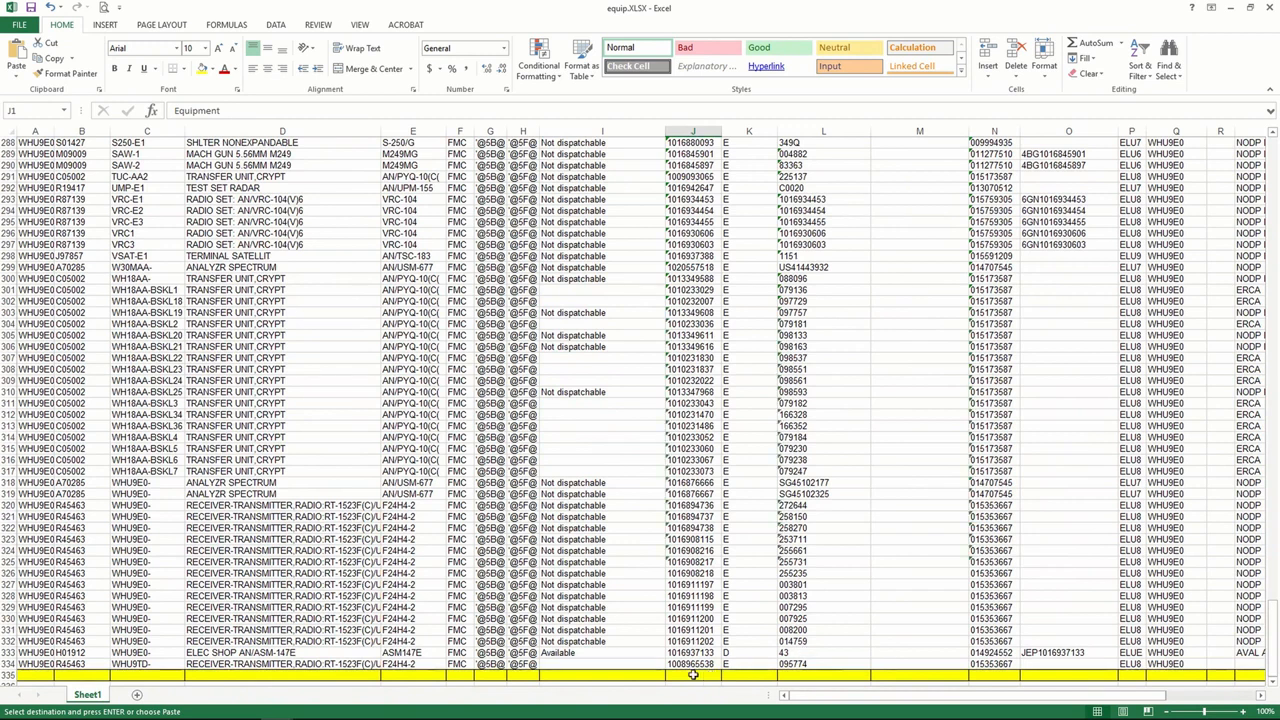
click(8, 676)
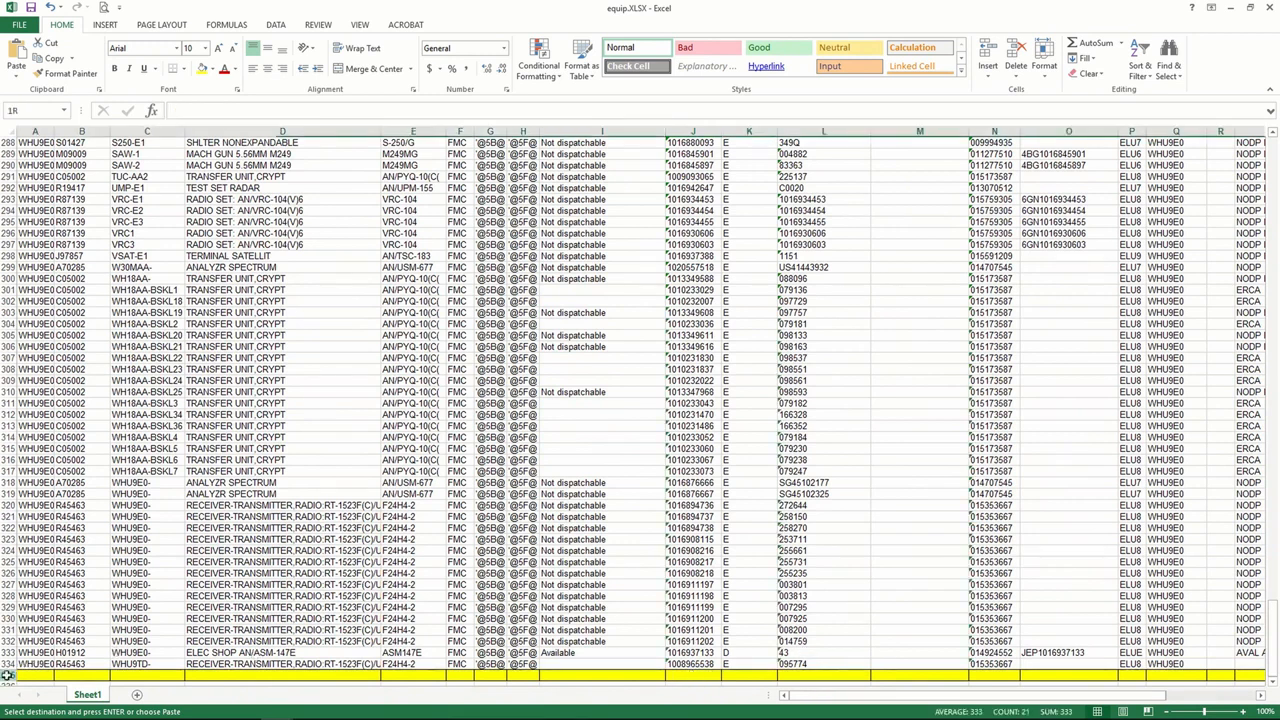
right_click(8, 676)
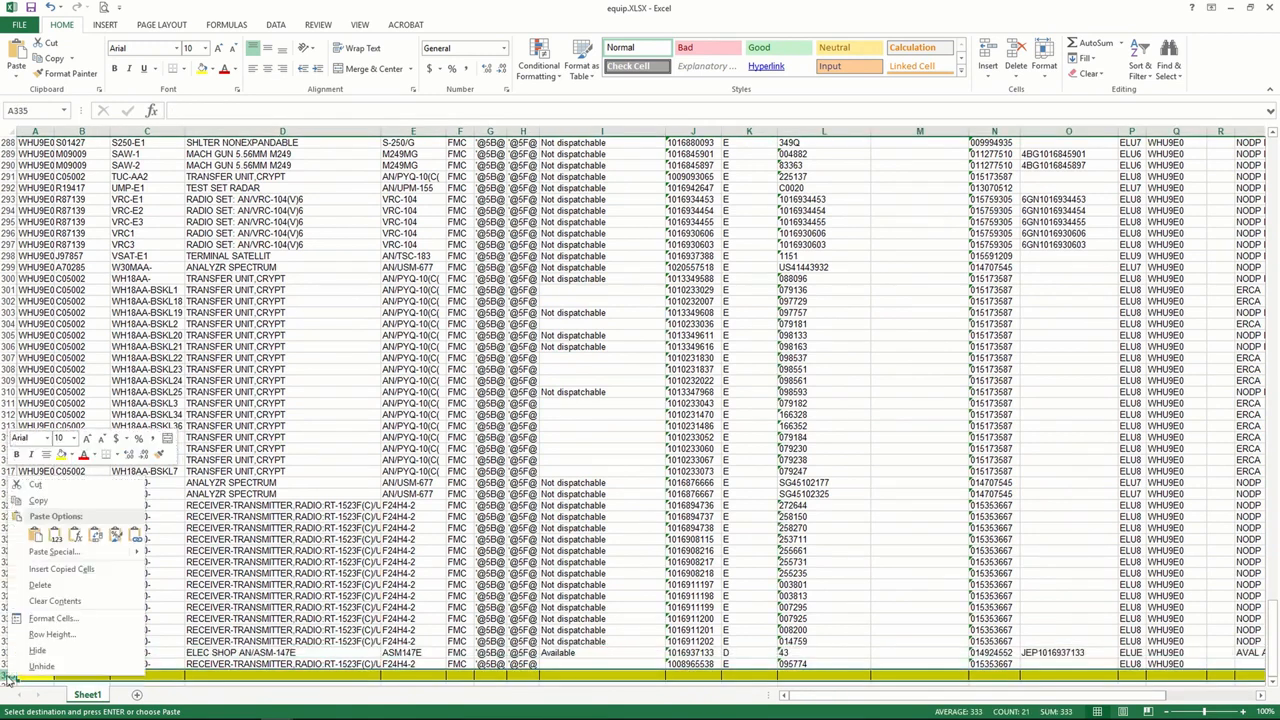
click(40, 584)
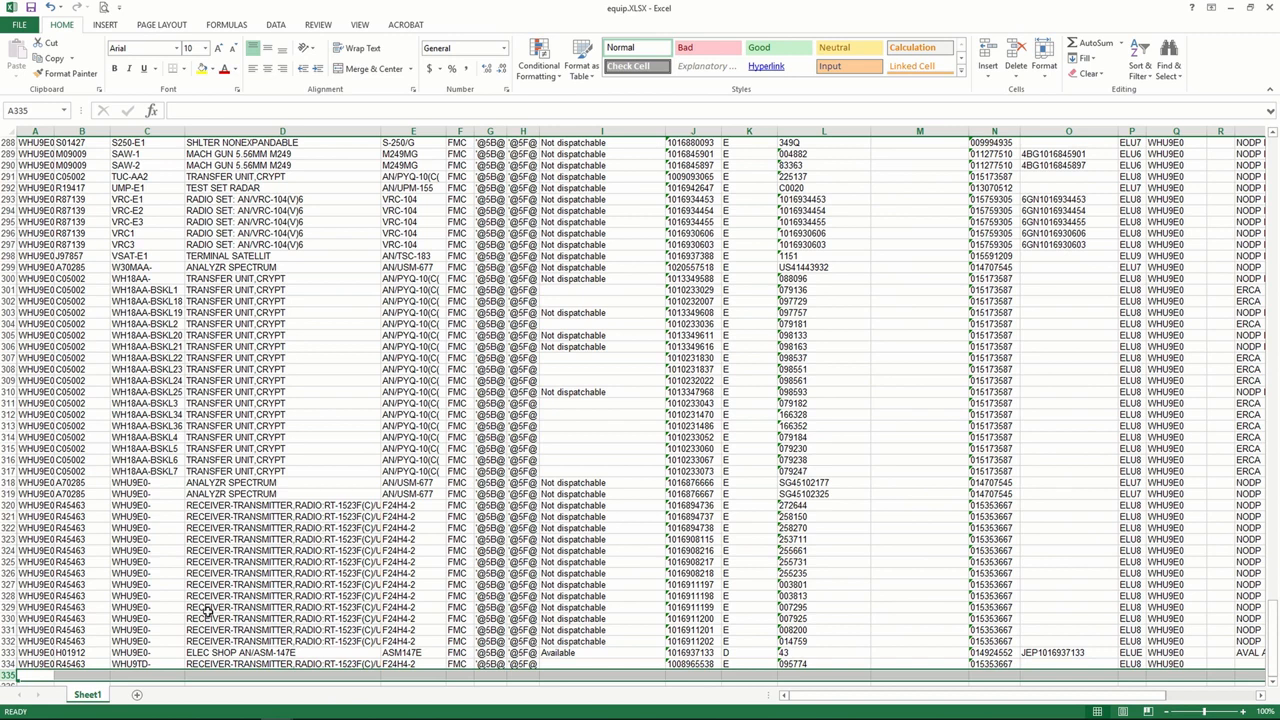
click(715, 574)
click(693, 674)
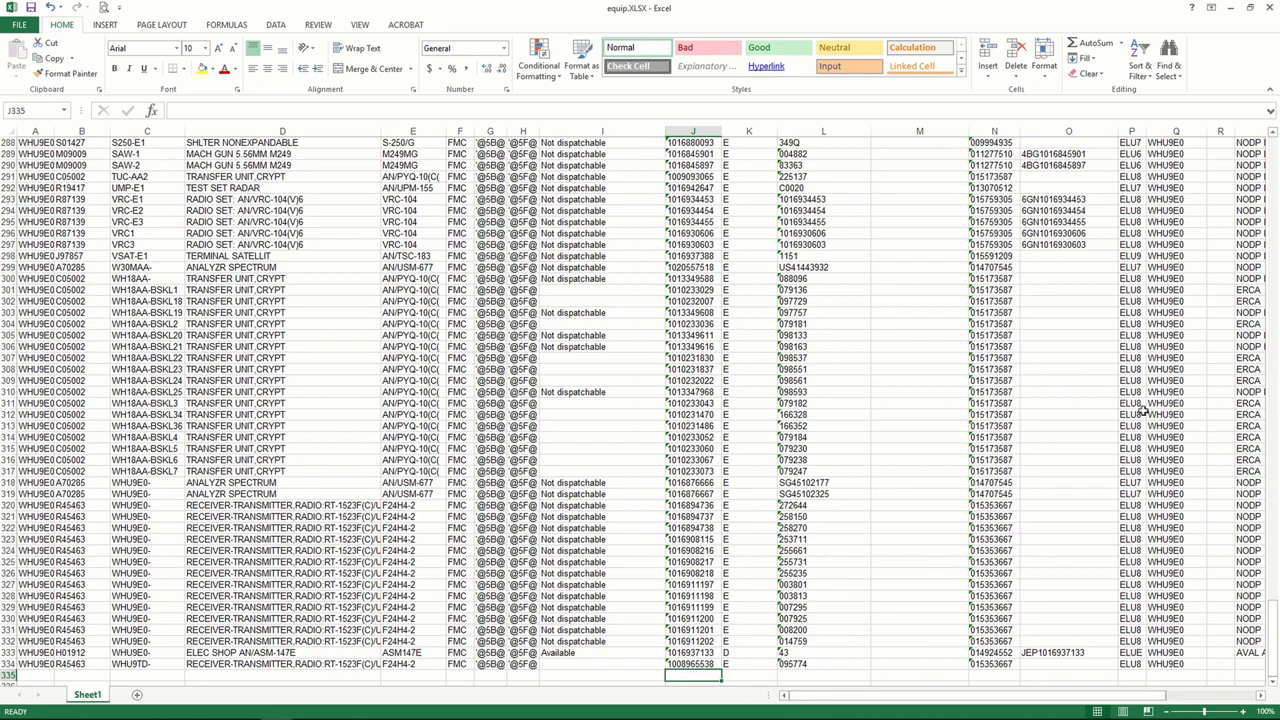
Freeze the top header row of the equip sheet
drag(1273, 605, 1273, 605)
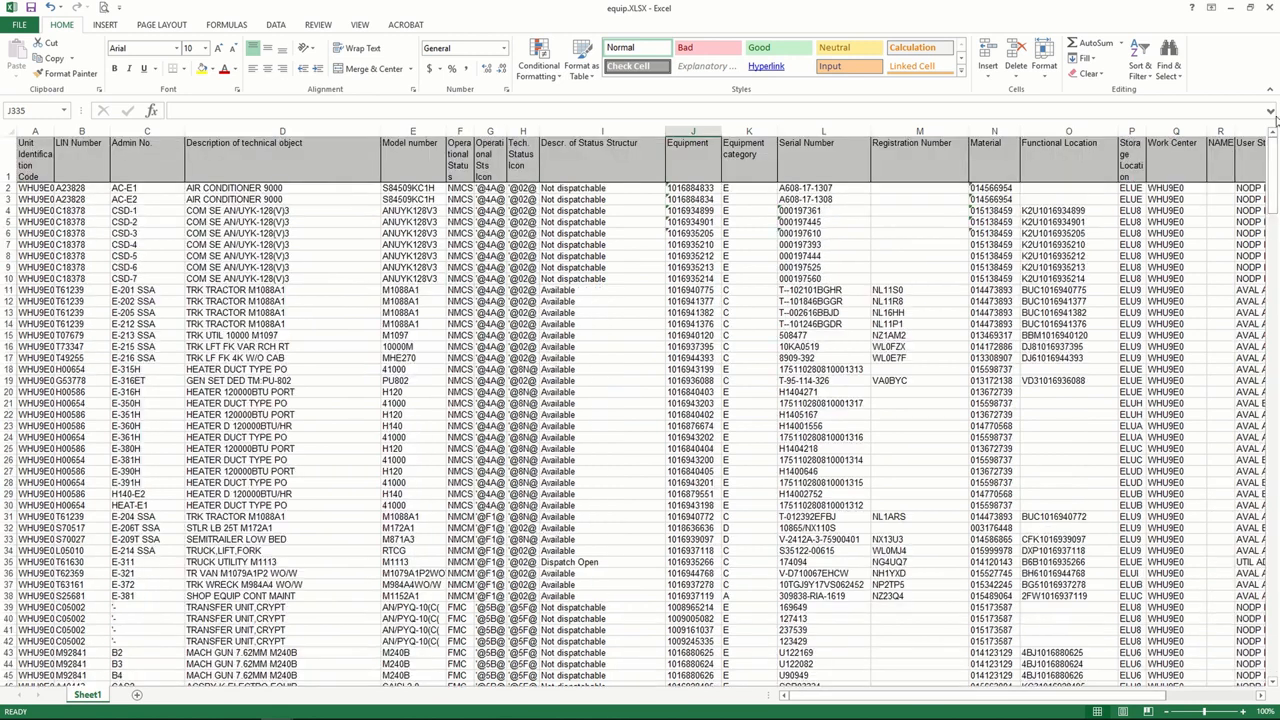
click(706, 155)
click(356, 25)
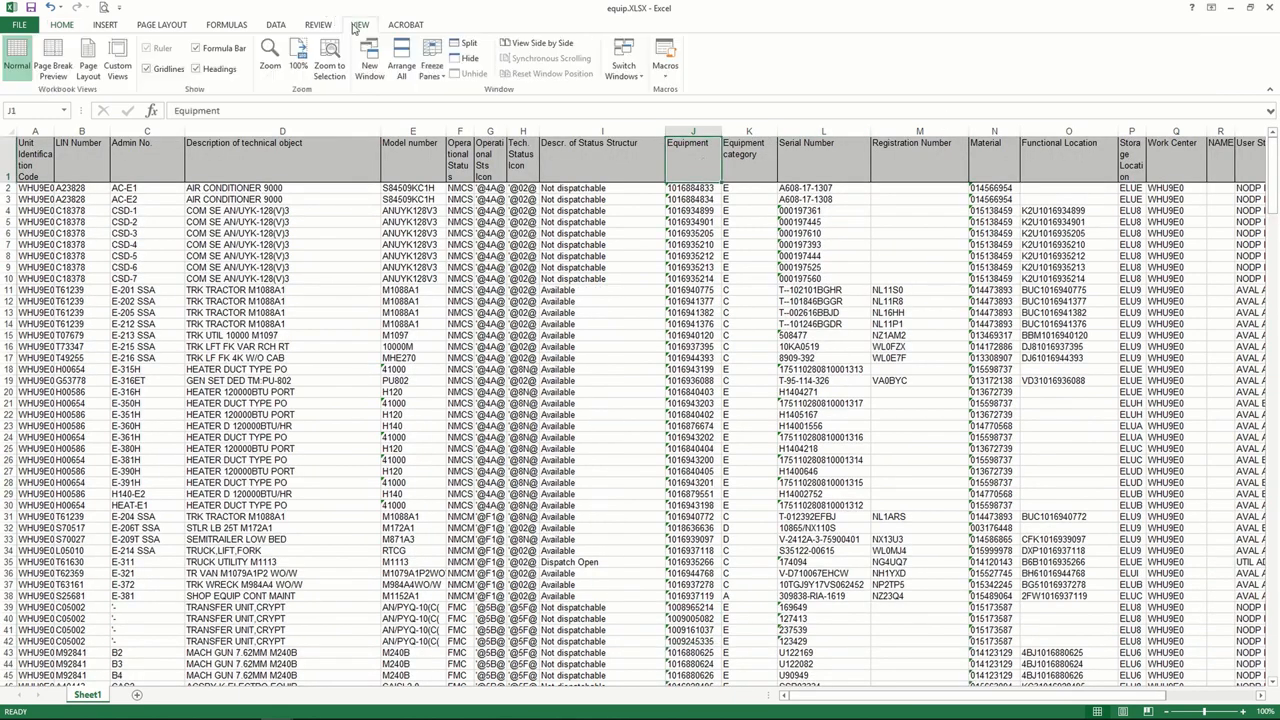
click(430, 58)
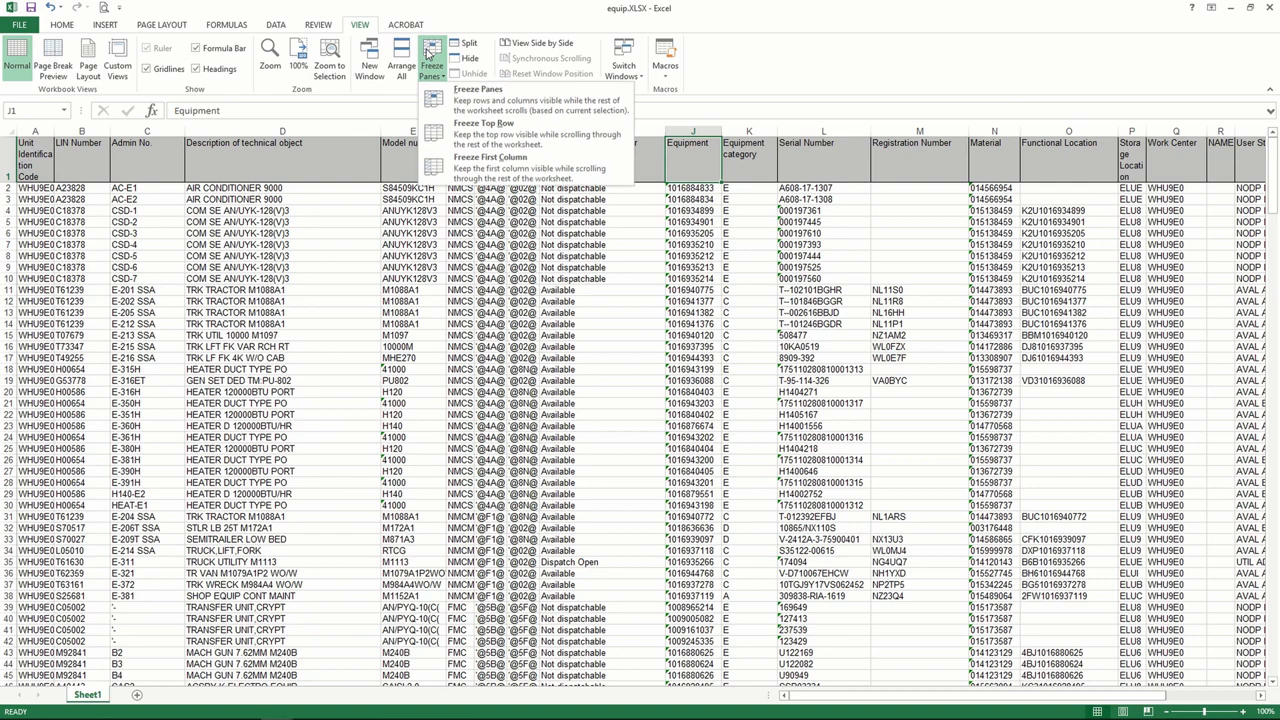
click(483, 126)
In services.XLSX, copy the still-selected equipment numbers in column P, from row 2 through row 323, again
drag(1273, 158, 1231, 657)
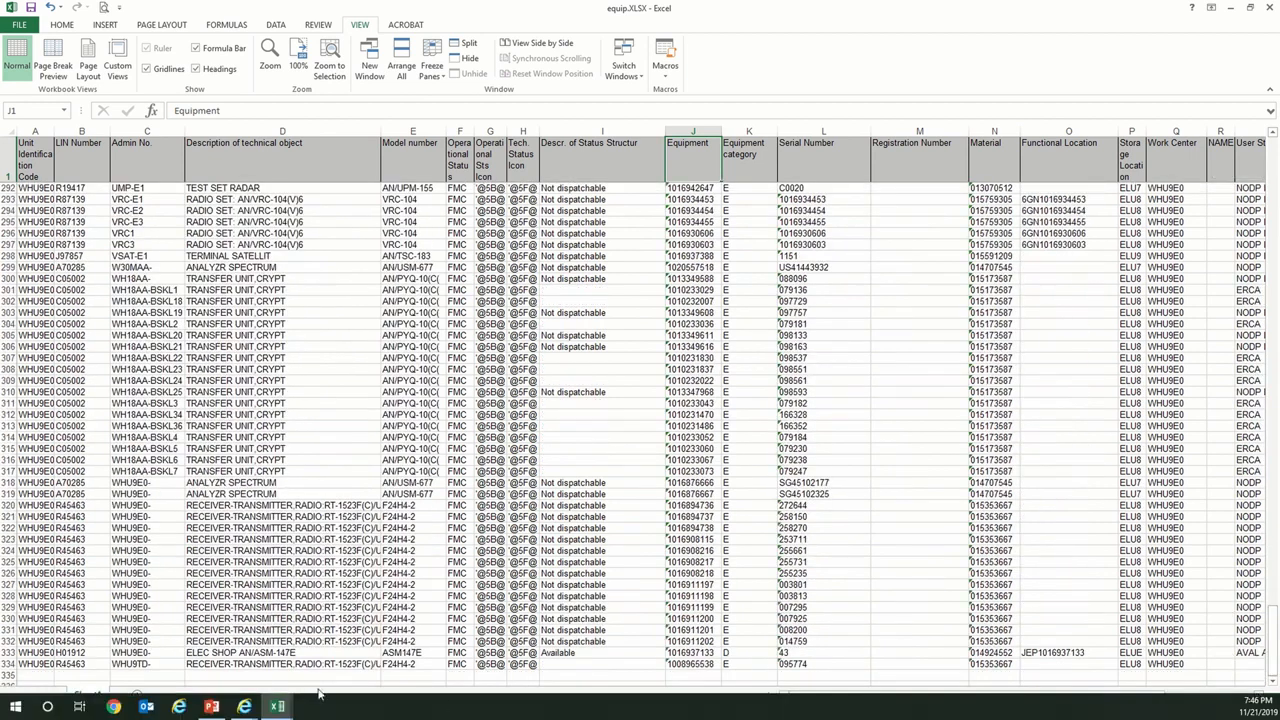
click(279, 706)
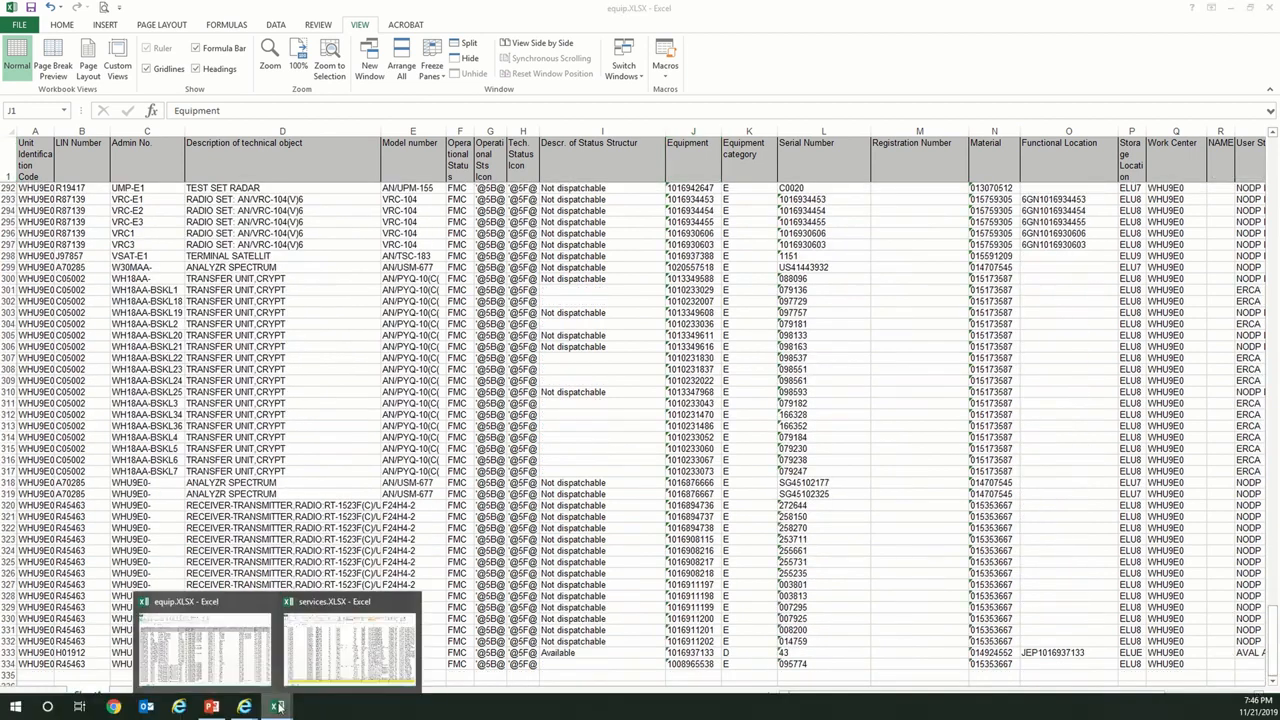
click(305, 645)
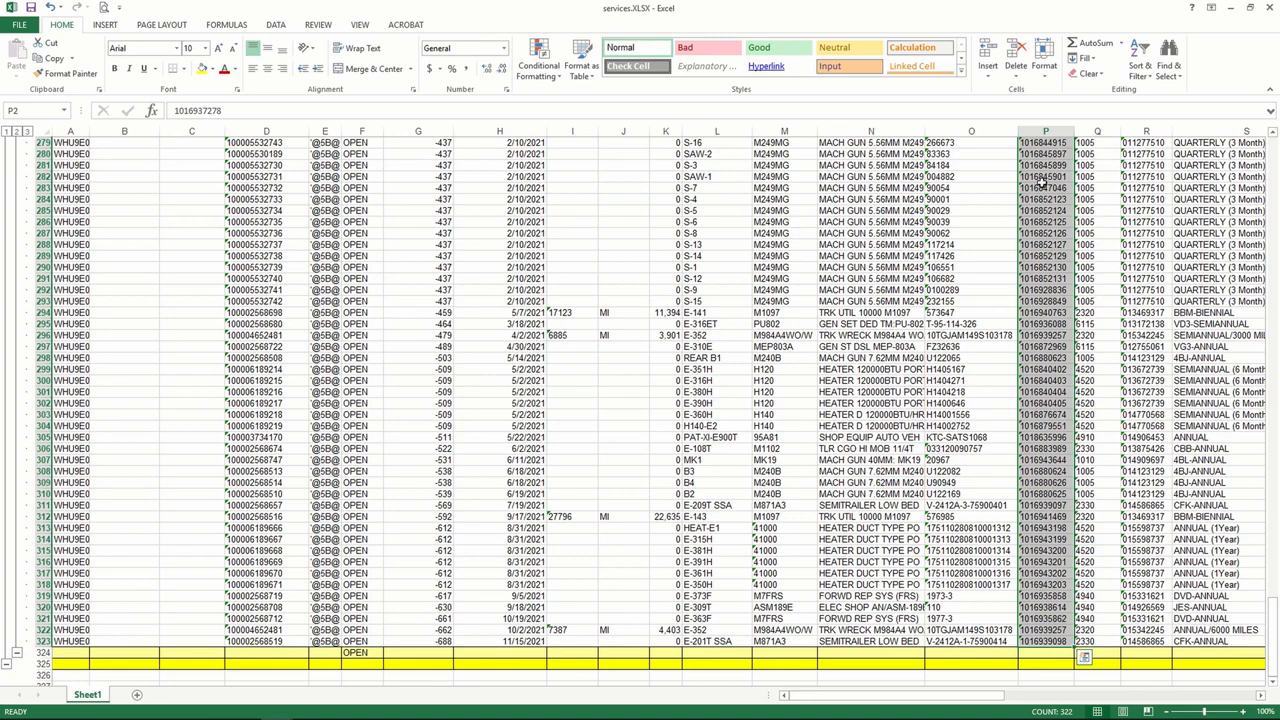
drag(1274, 620, 1274, 150)
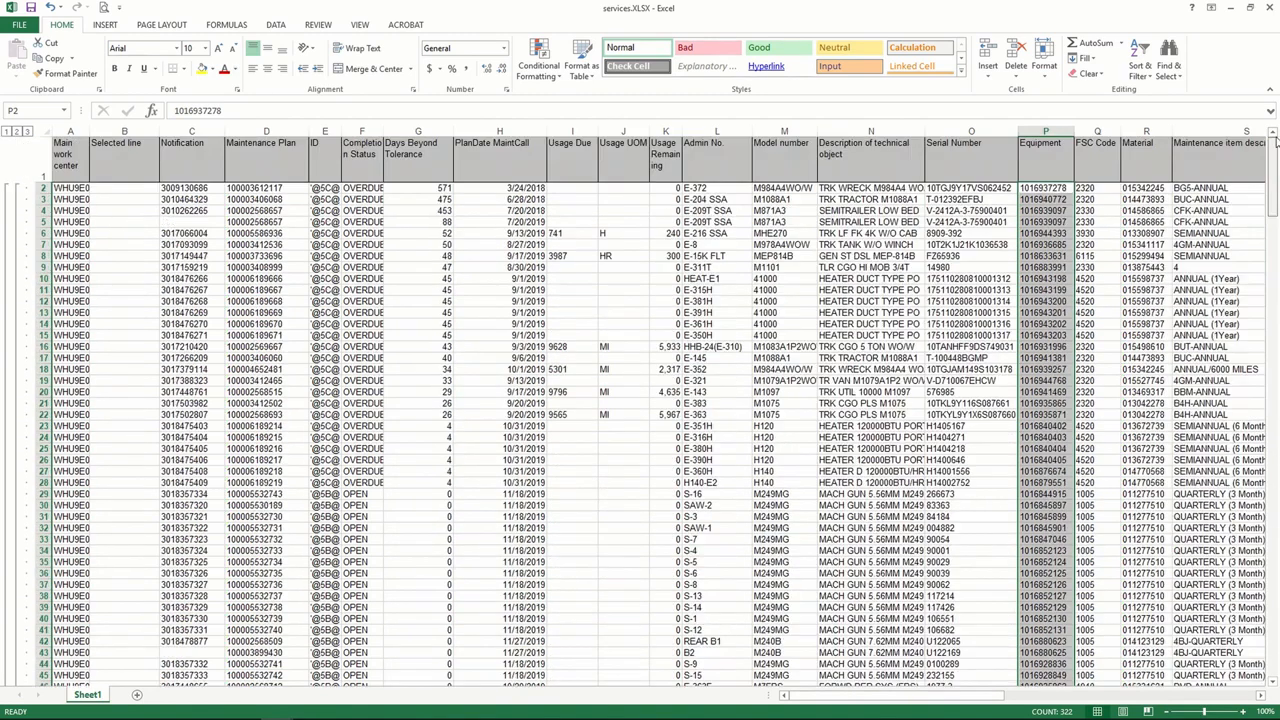
right_click(1046, 187)
click(1070, 212)
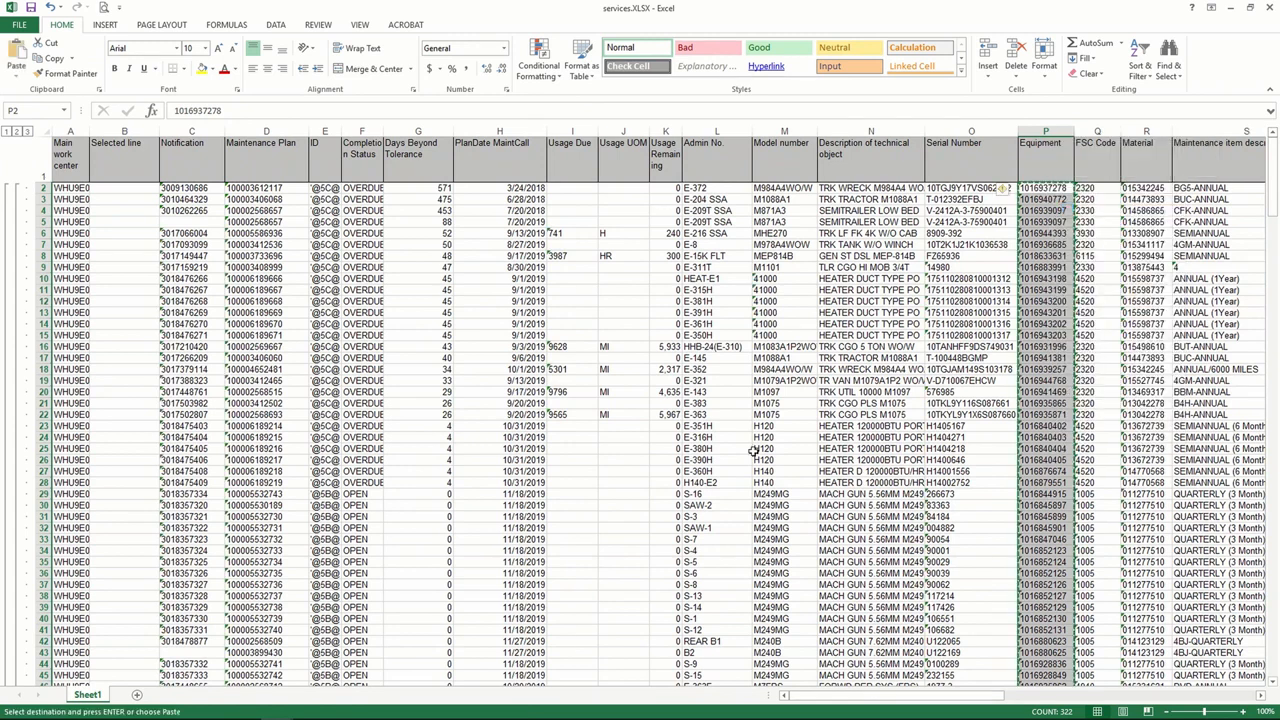
Paste the copied services equipment numbers into equip.XLSX at cell J335, directly below the existing Equipment entries
mouse_move(446, 709)
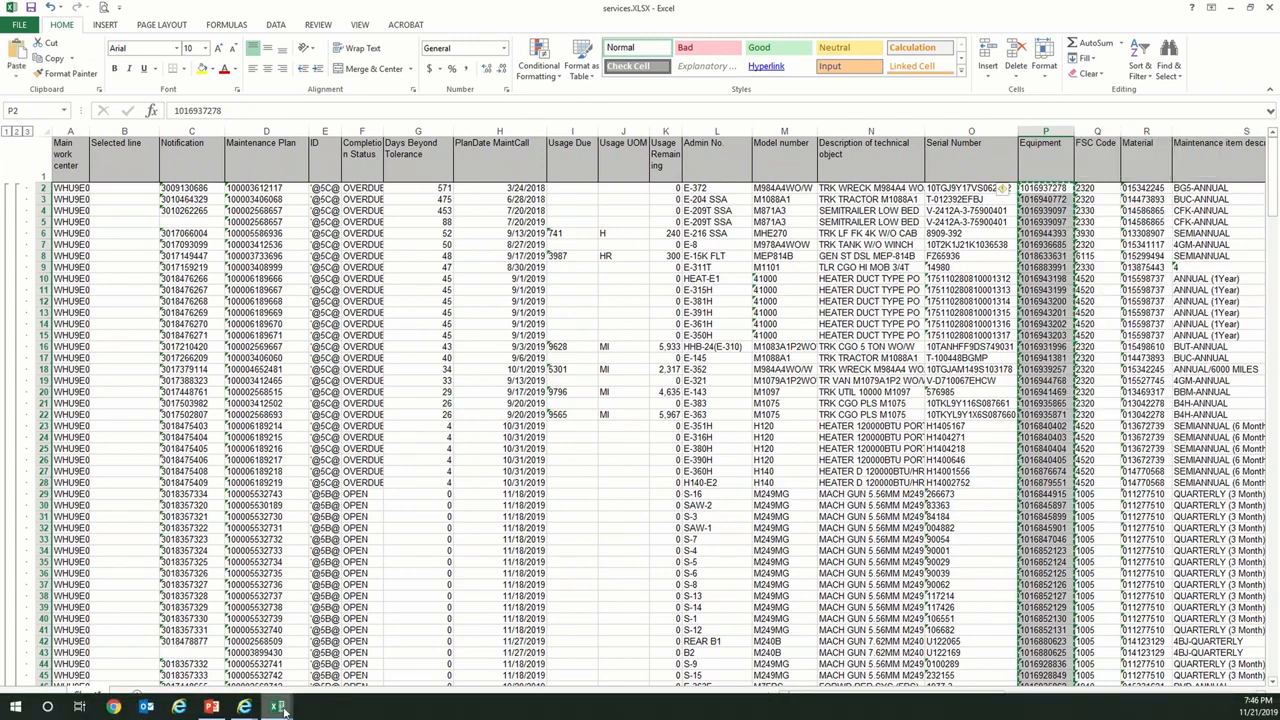
mouse_move(280, 708)
click(349, 650)
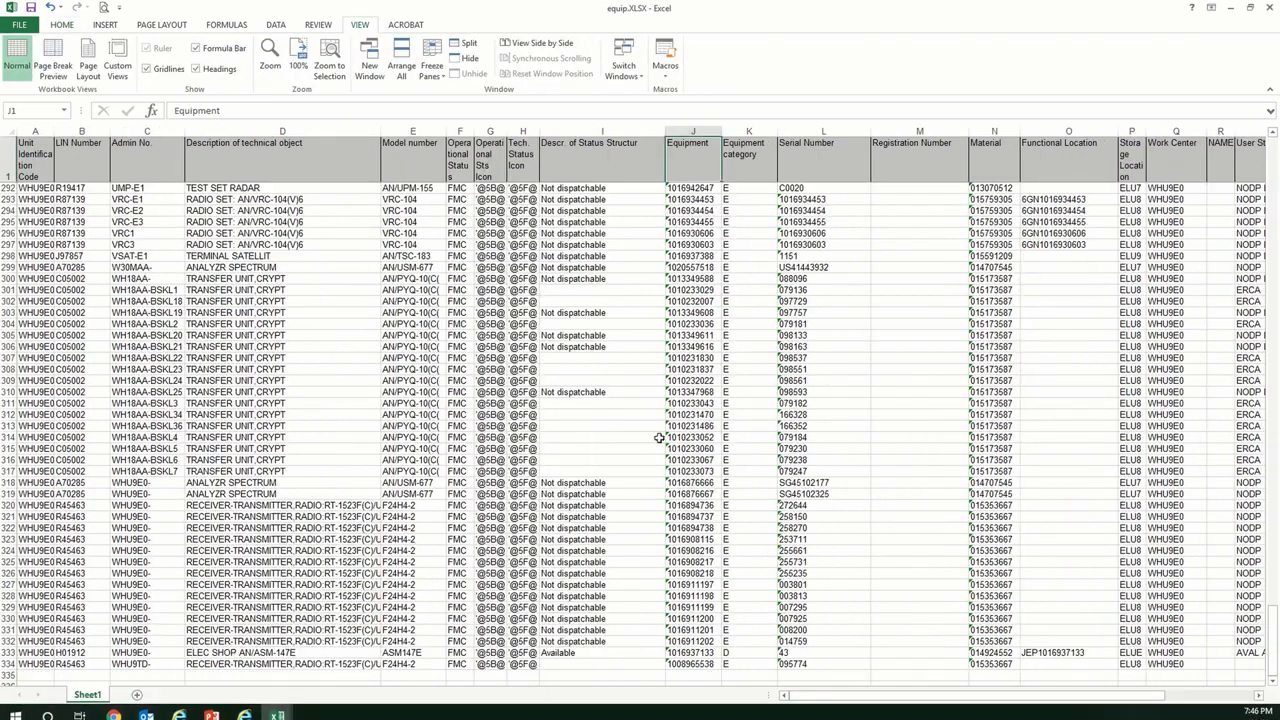
right_click(675, 675)
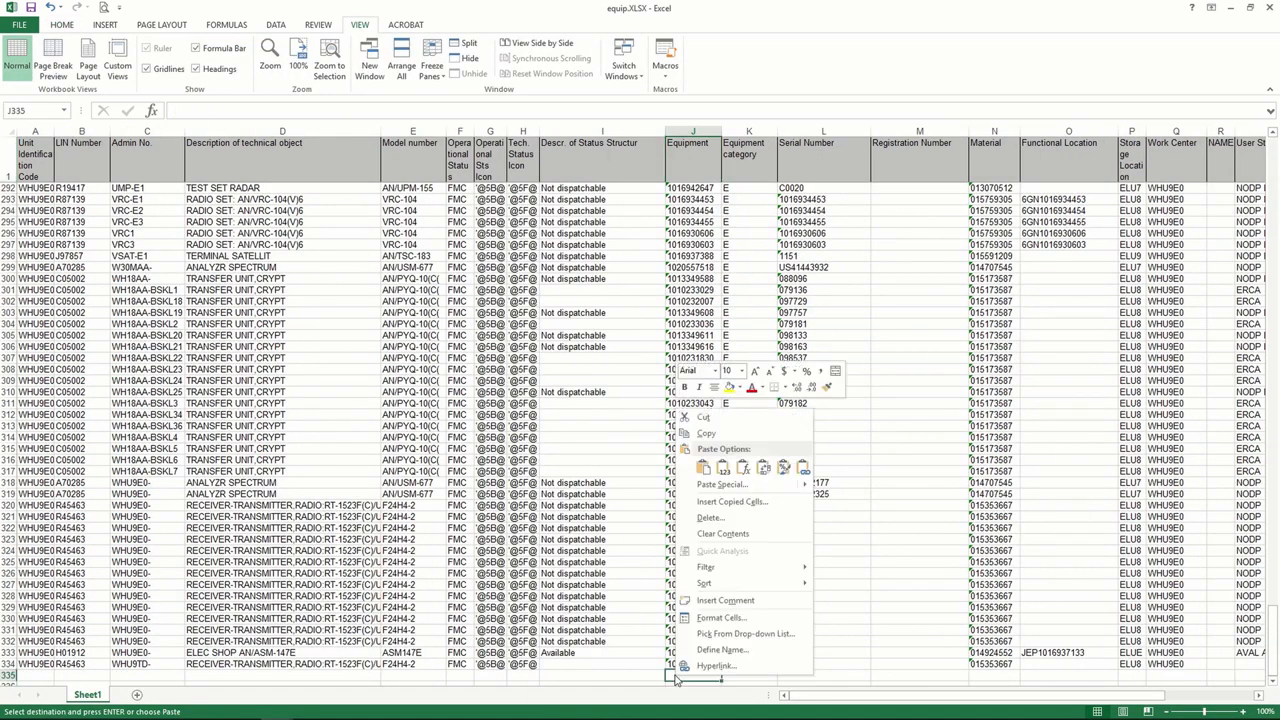
click(705, 469)
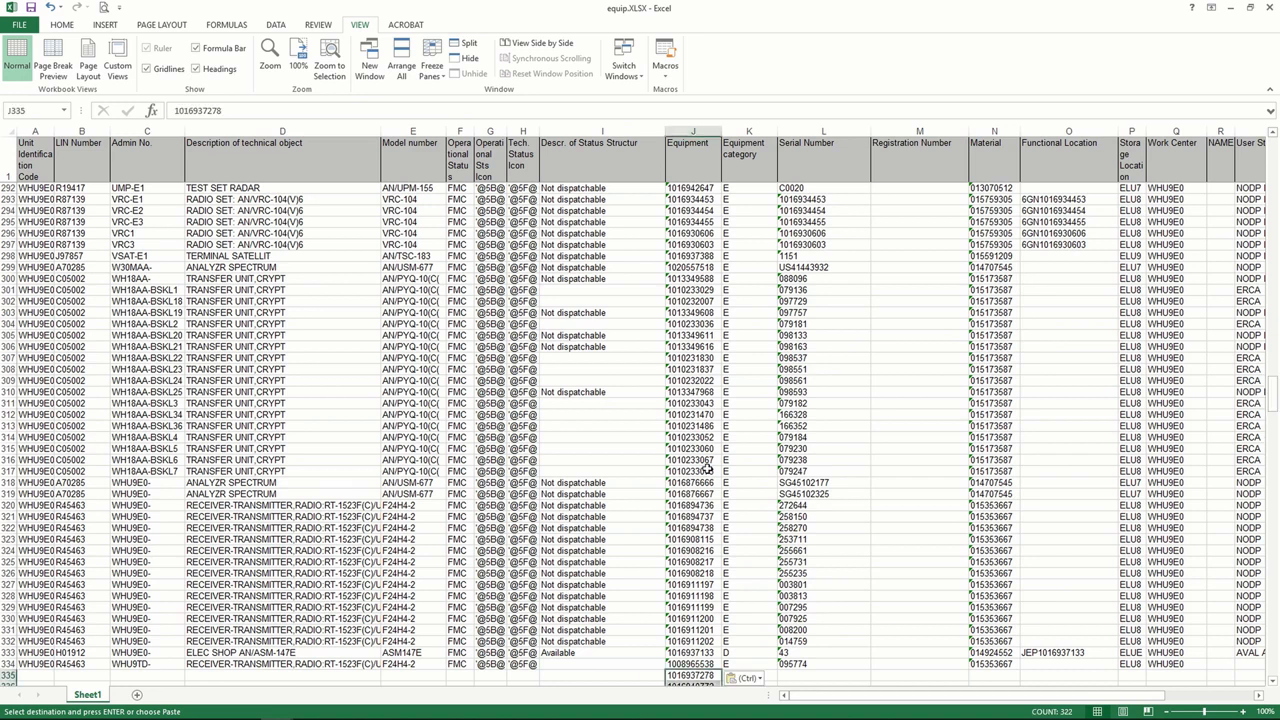
Start a new conditional formatting rule for the whole Equipment column J that formats only duplicate values
drag(1274, 405, 1264, 142)
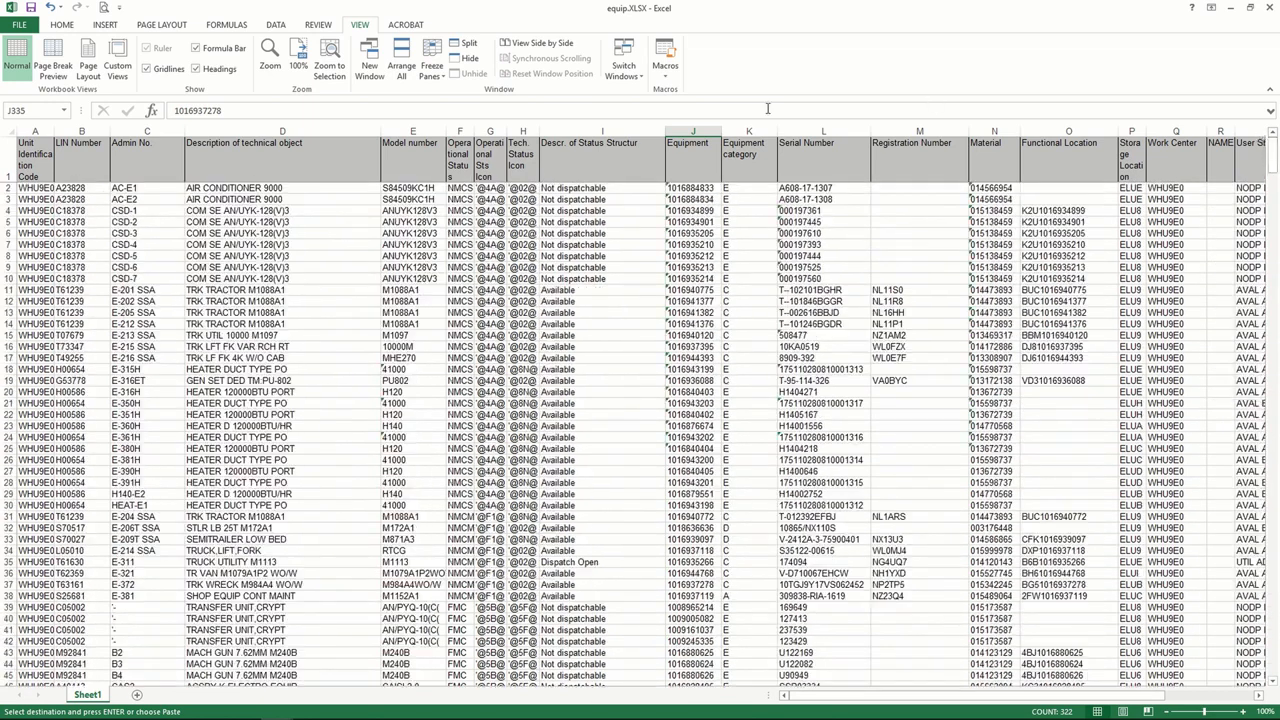
click(694, 131)
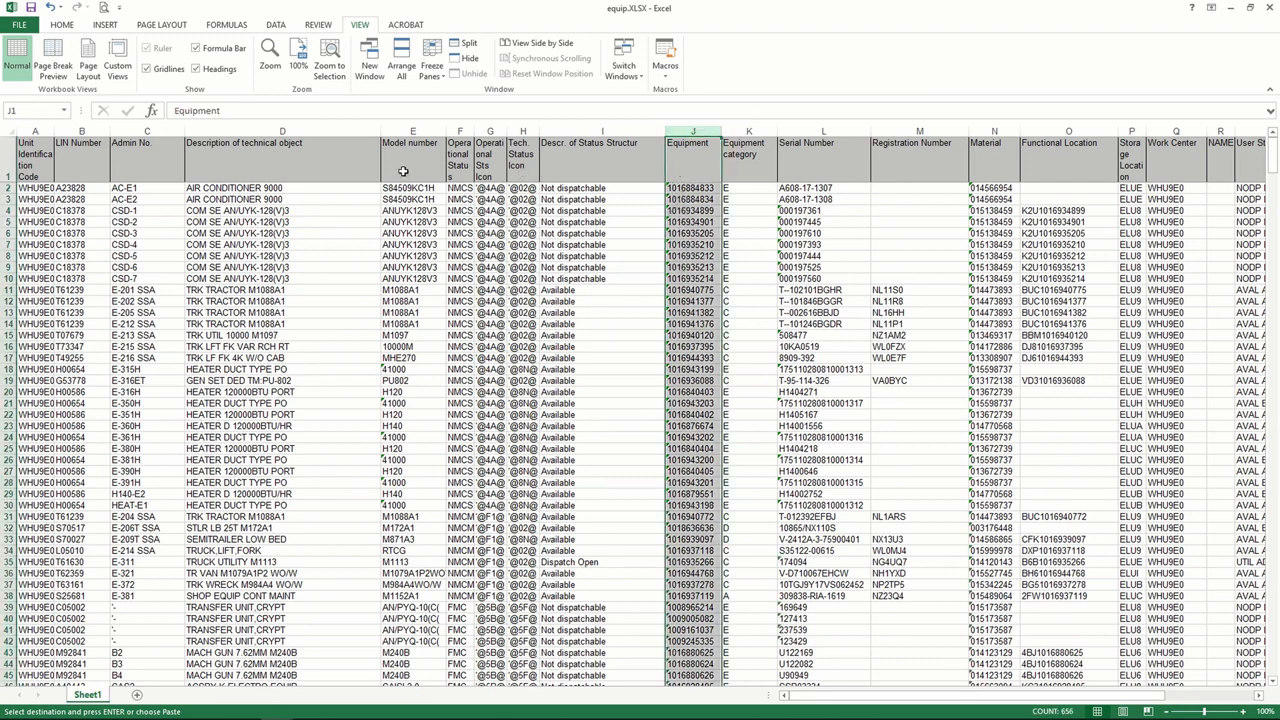
click(60, 25)
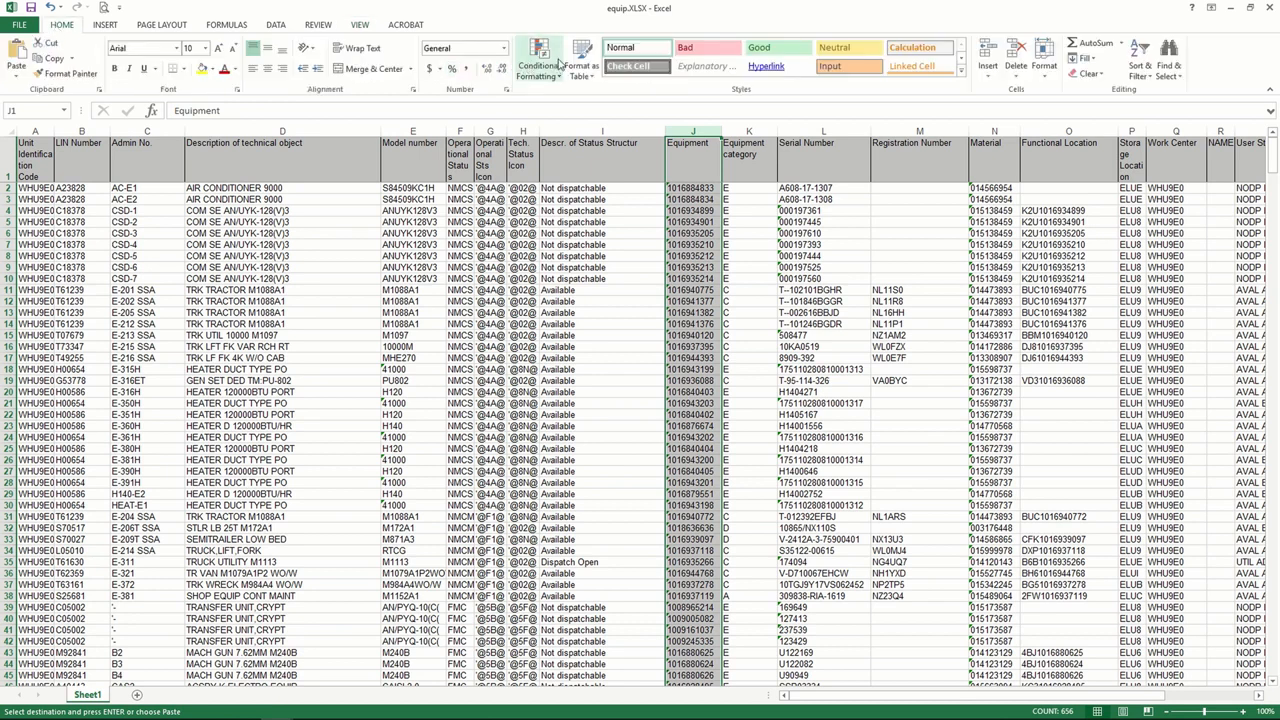
click(546, 70)
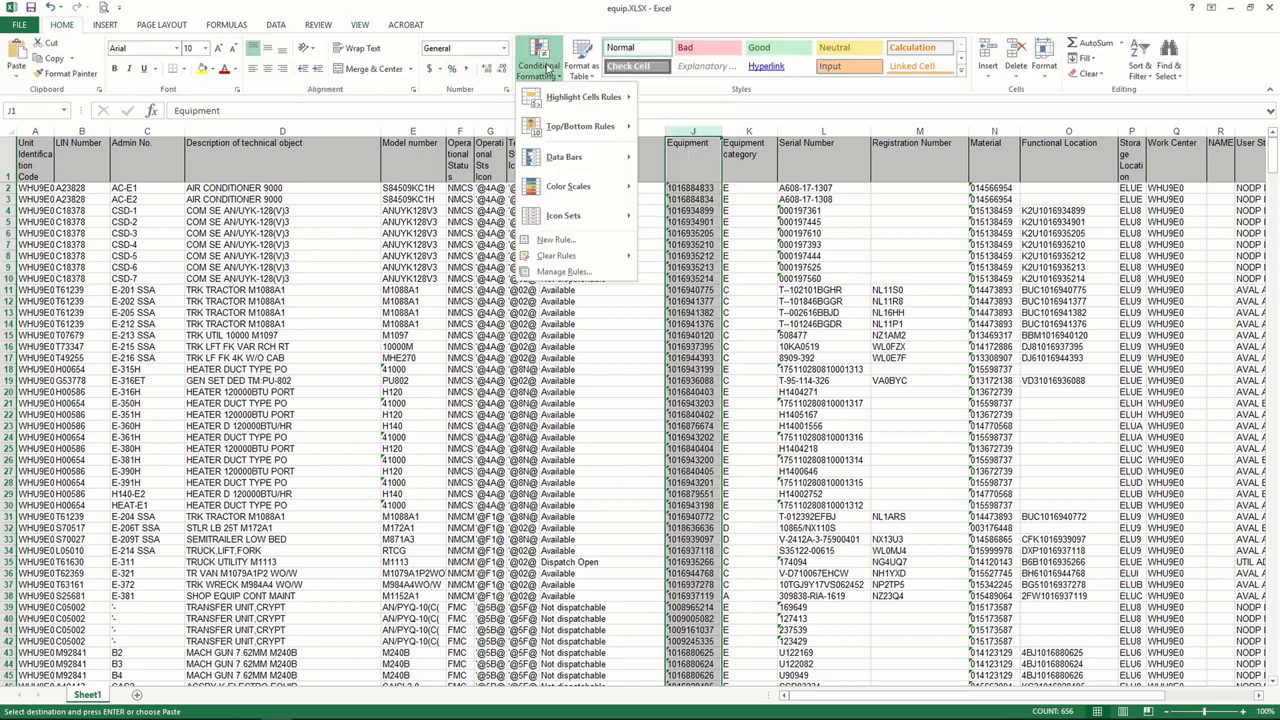
click(560, 240)
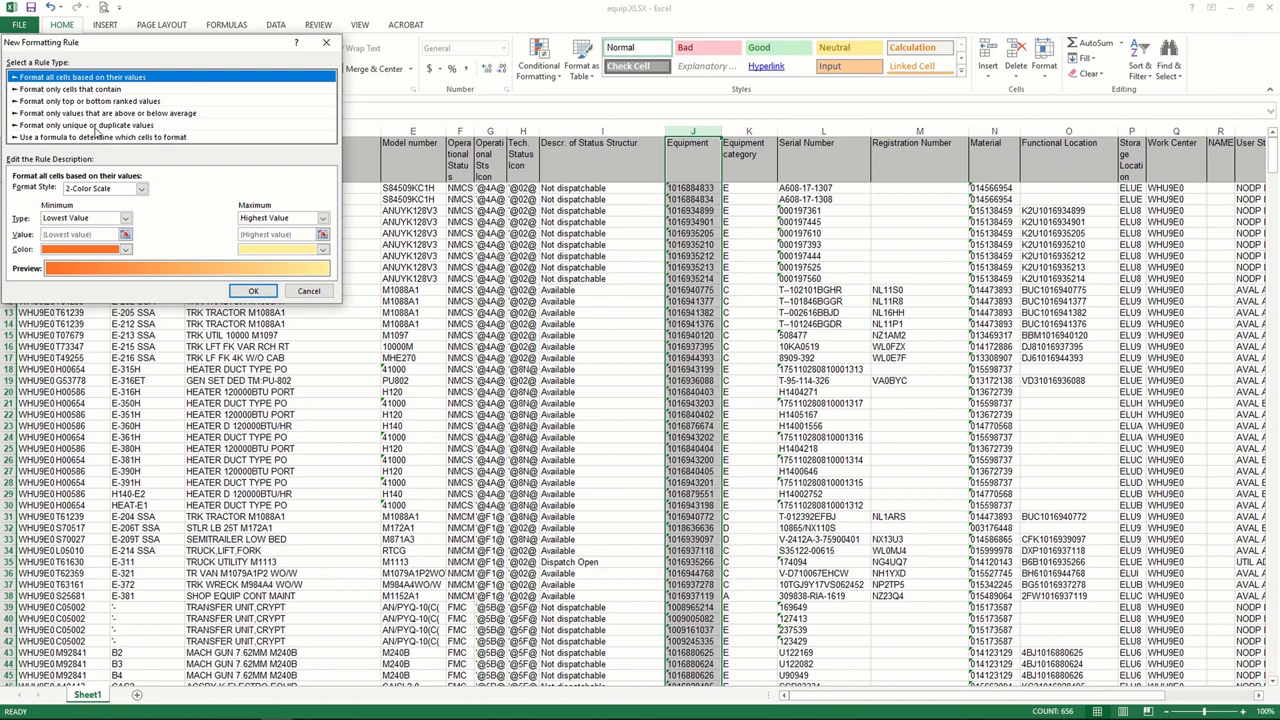
click(95, 126)
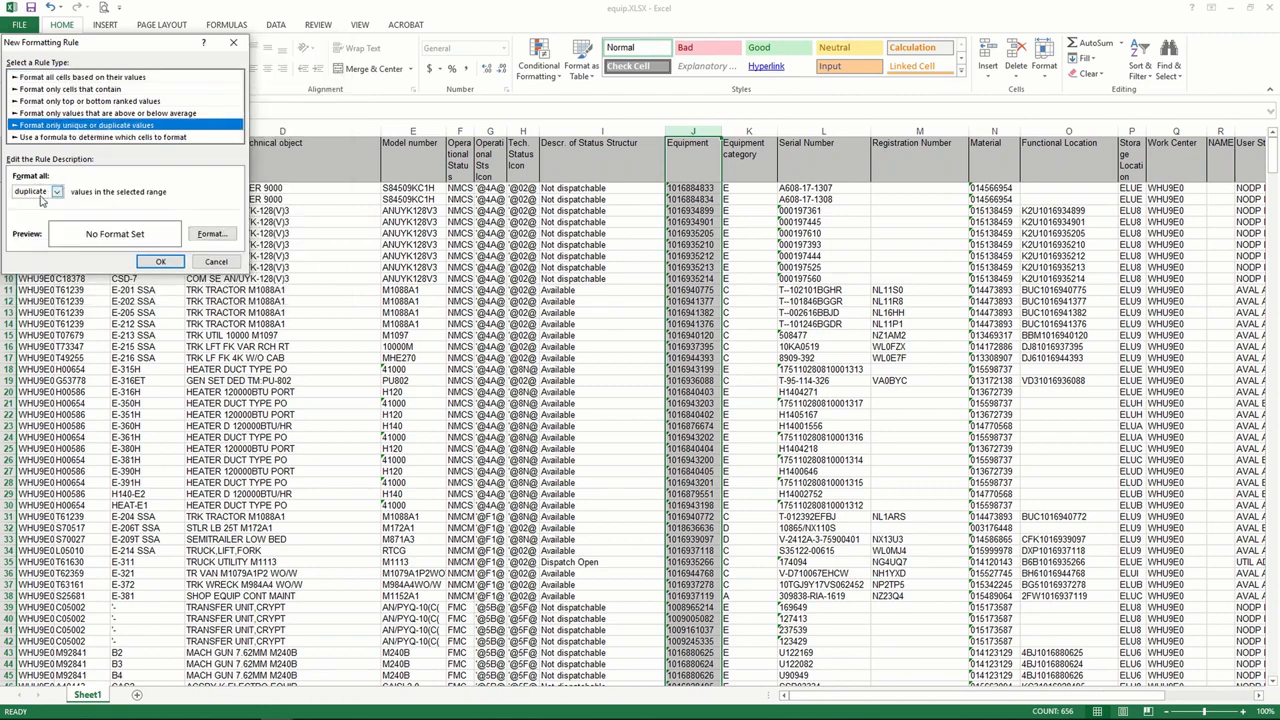
Give the duplicate-values rule a light green background fill and apply it to the Equipment column
click(199, 236)
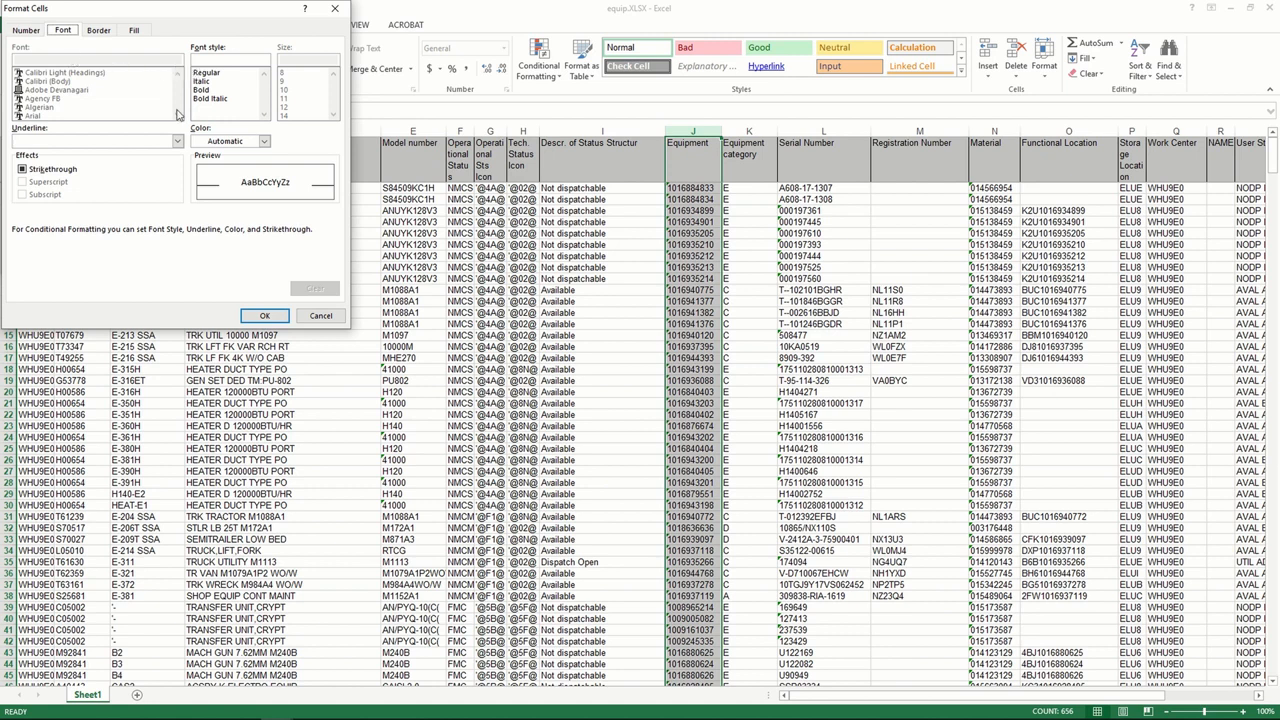
click(264, 141)
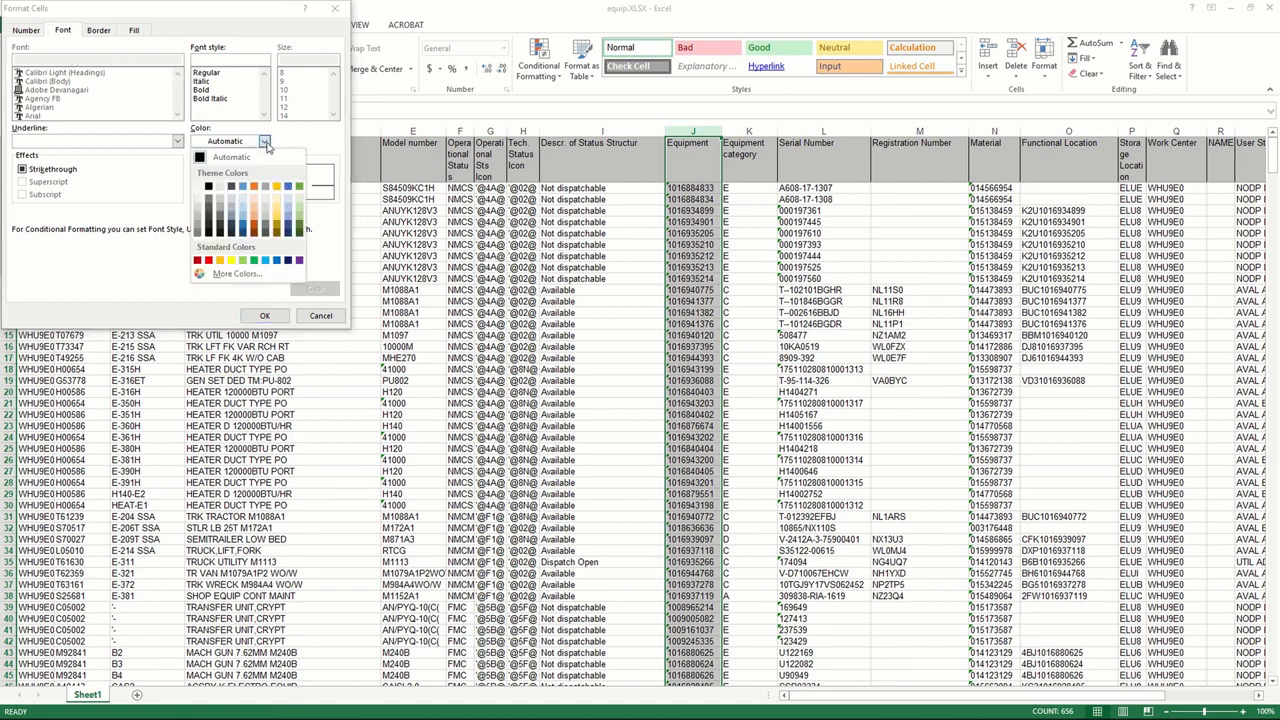
click(285, 145)
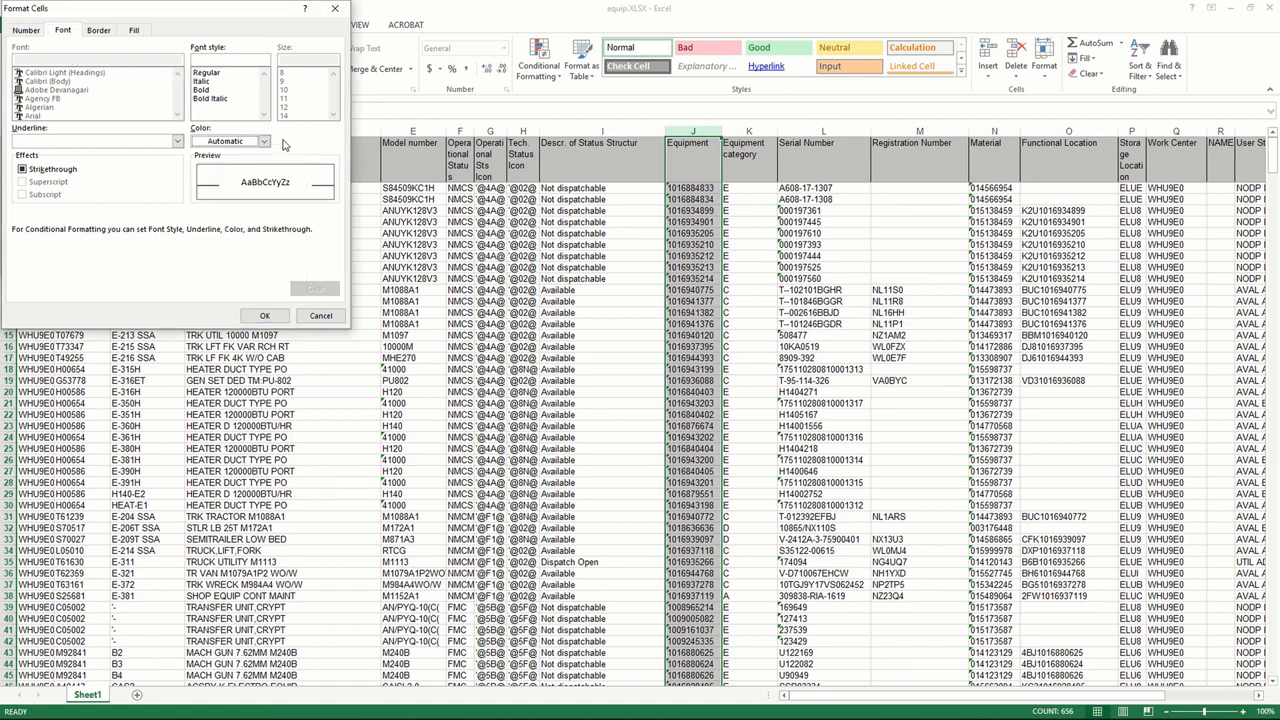
click(133, 30)
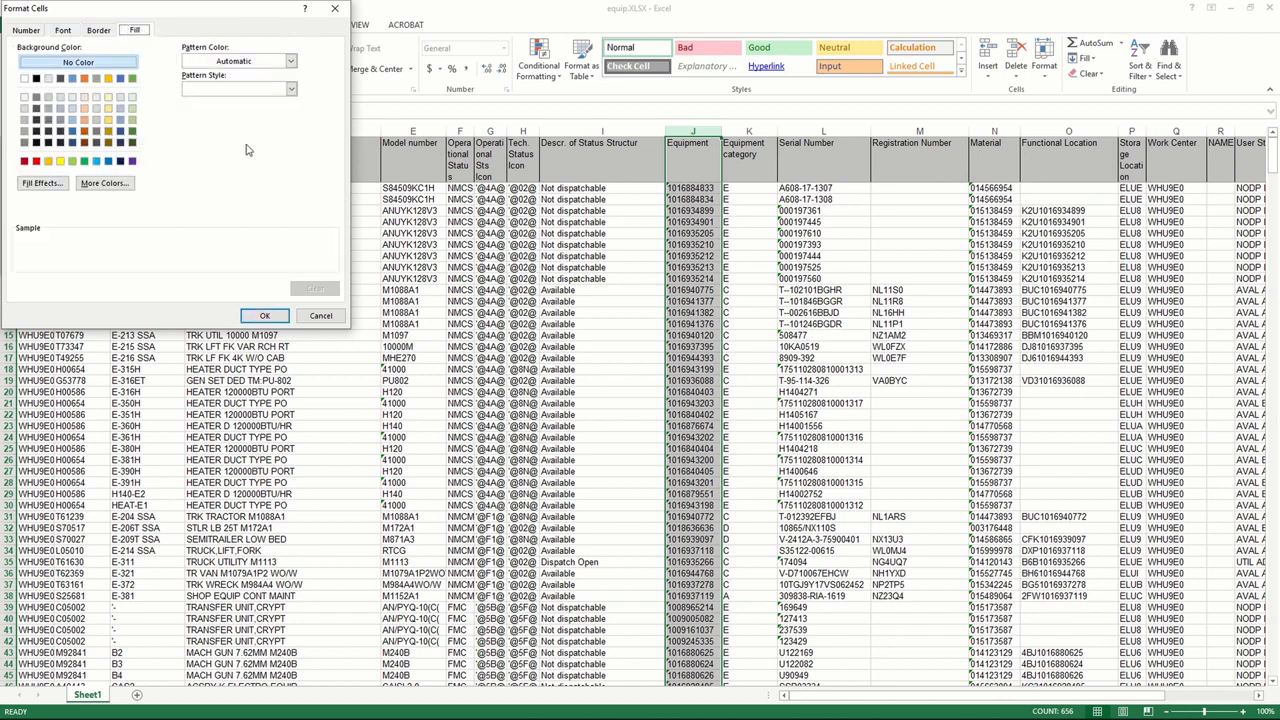
click(73, 162)
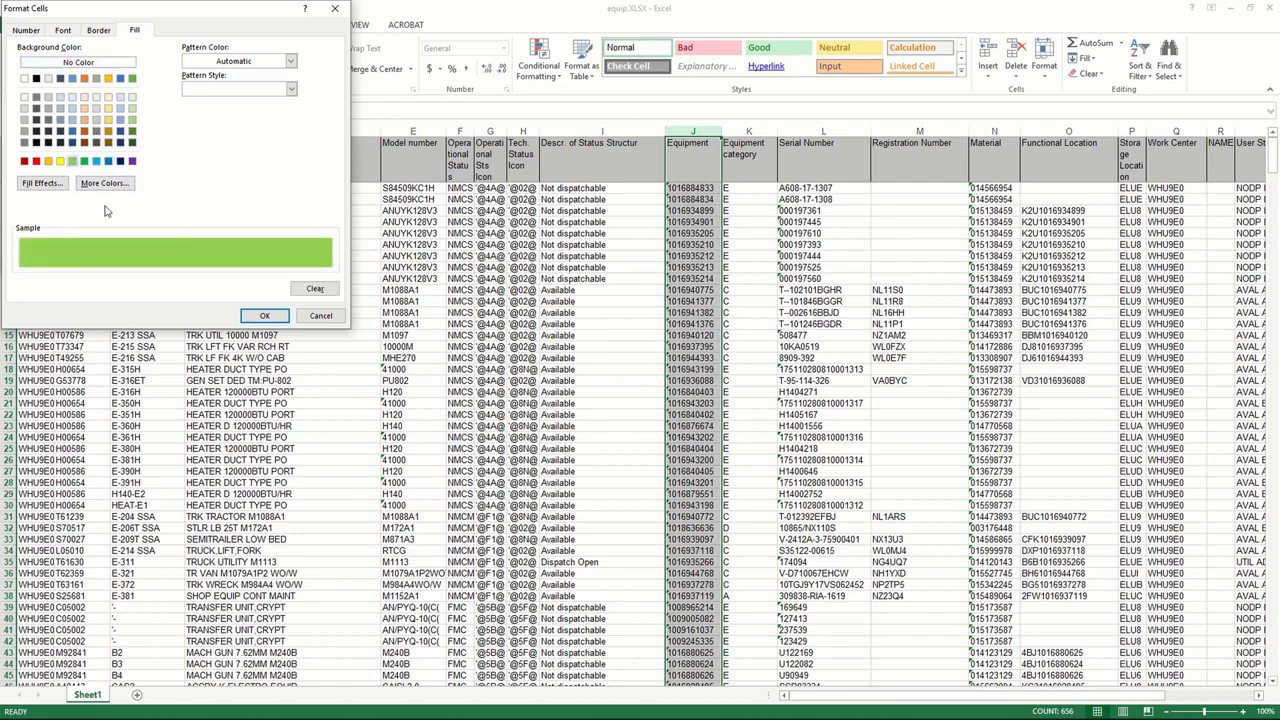
click(258, 316)
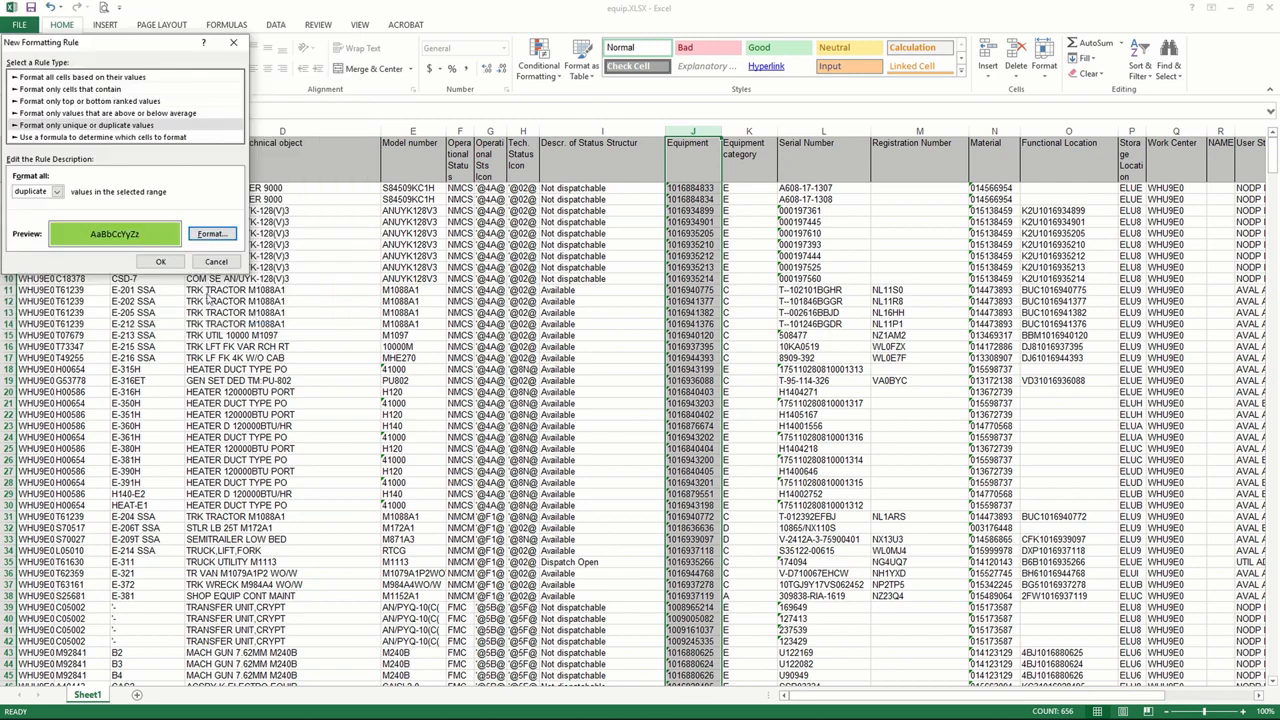
click(148, 261)
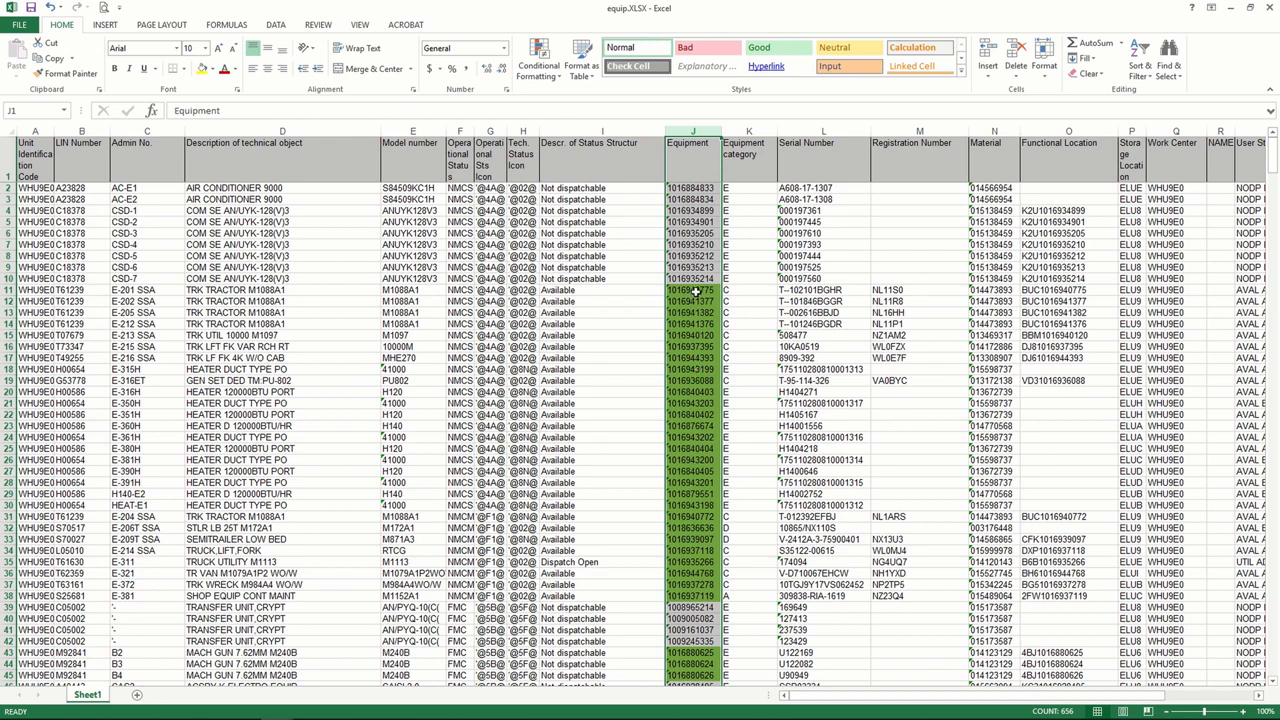
Add filters to the header row of the equip sheet and sort the Equipment column A to Z
click(698, 166)
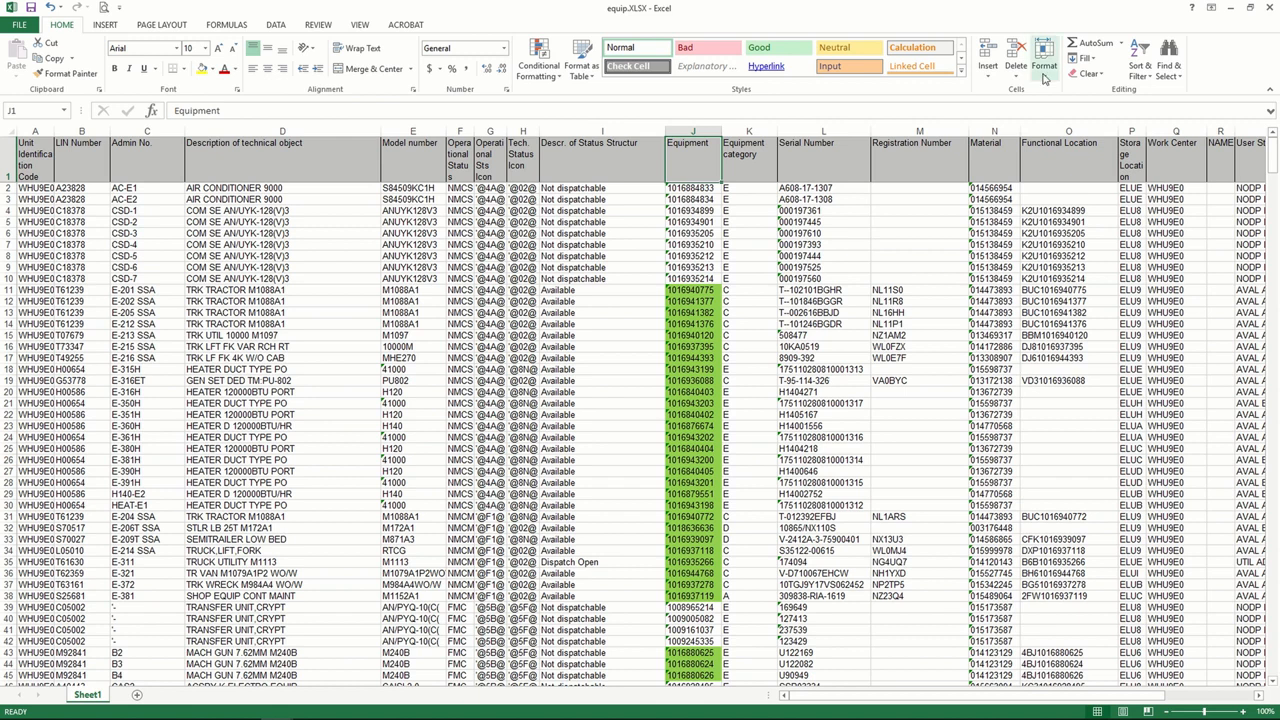
click(1140, 60)
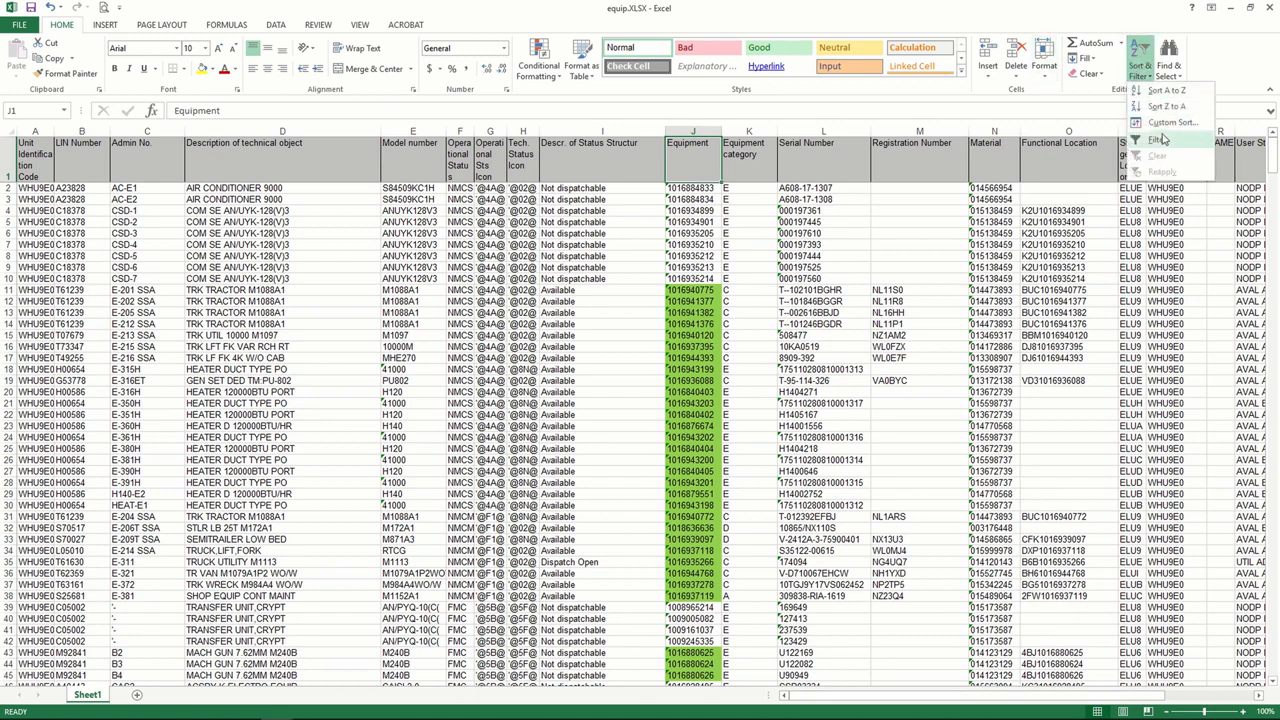
click(1157, 140)
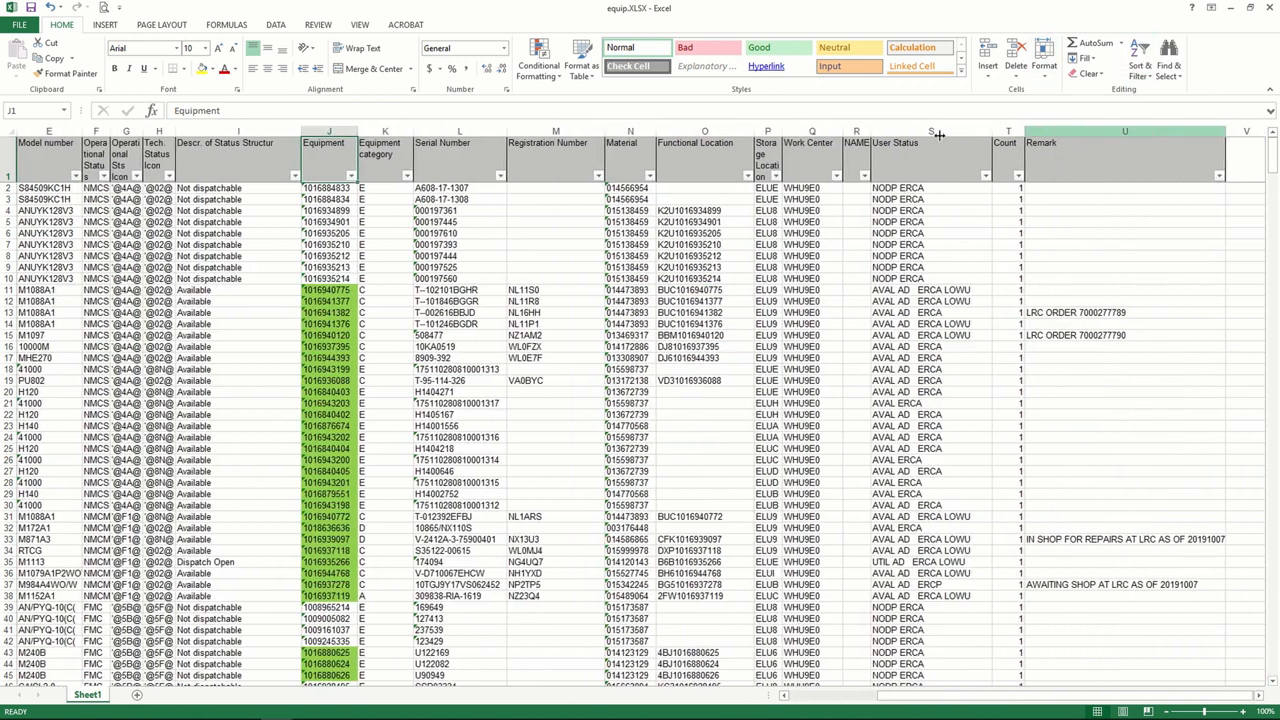
click(351, 177)
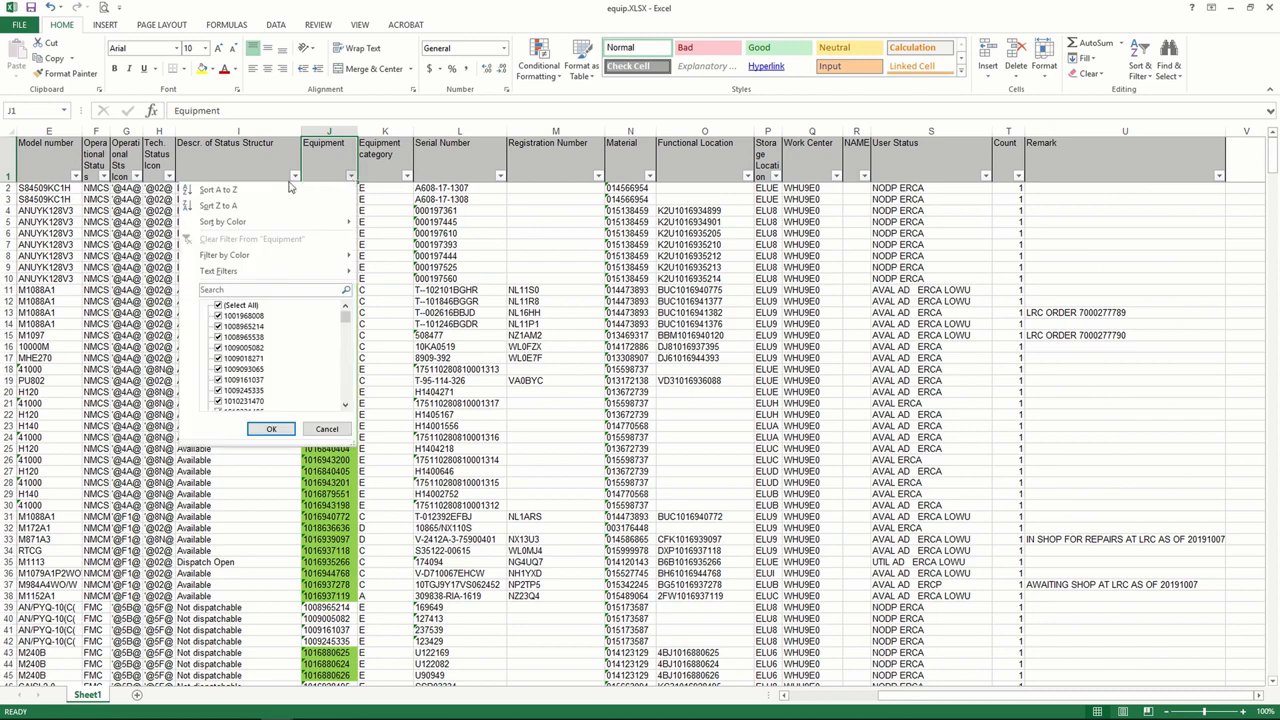
click(218, 189)
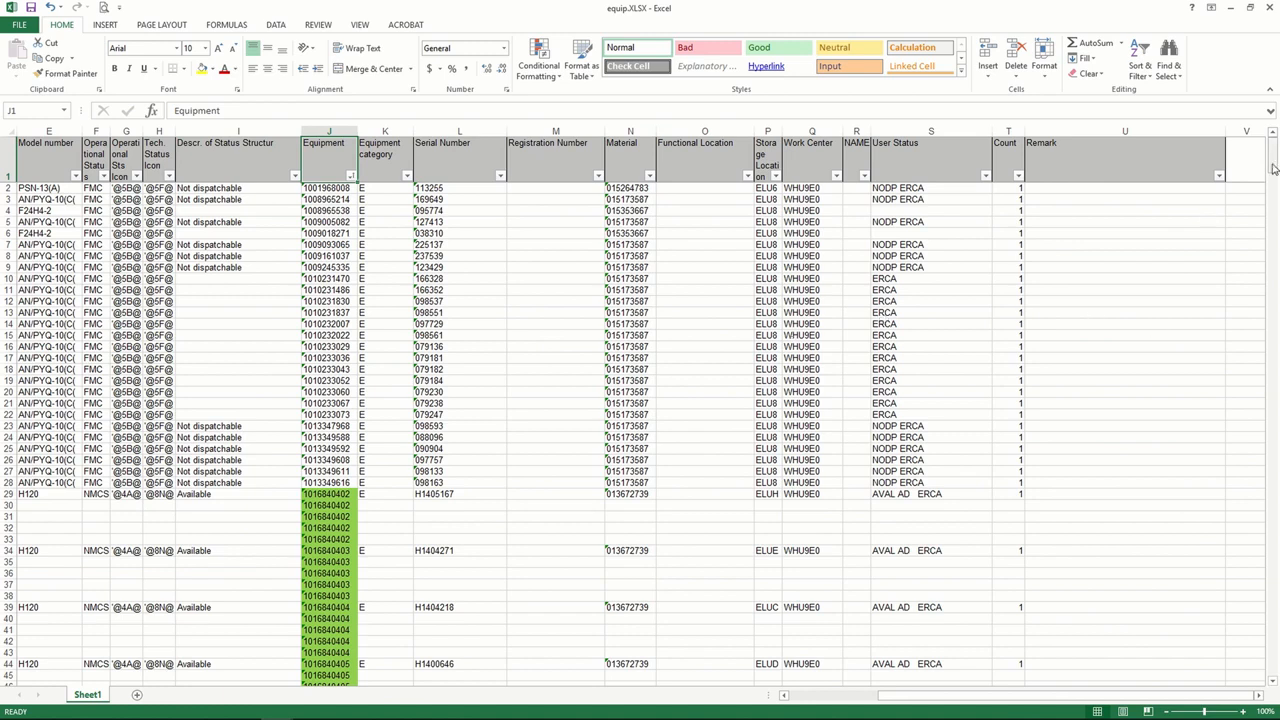
Filter the Equipment column by color to list only the cells with No Fill
scroll(546, 270, down, 5)
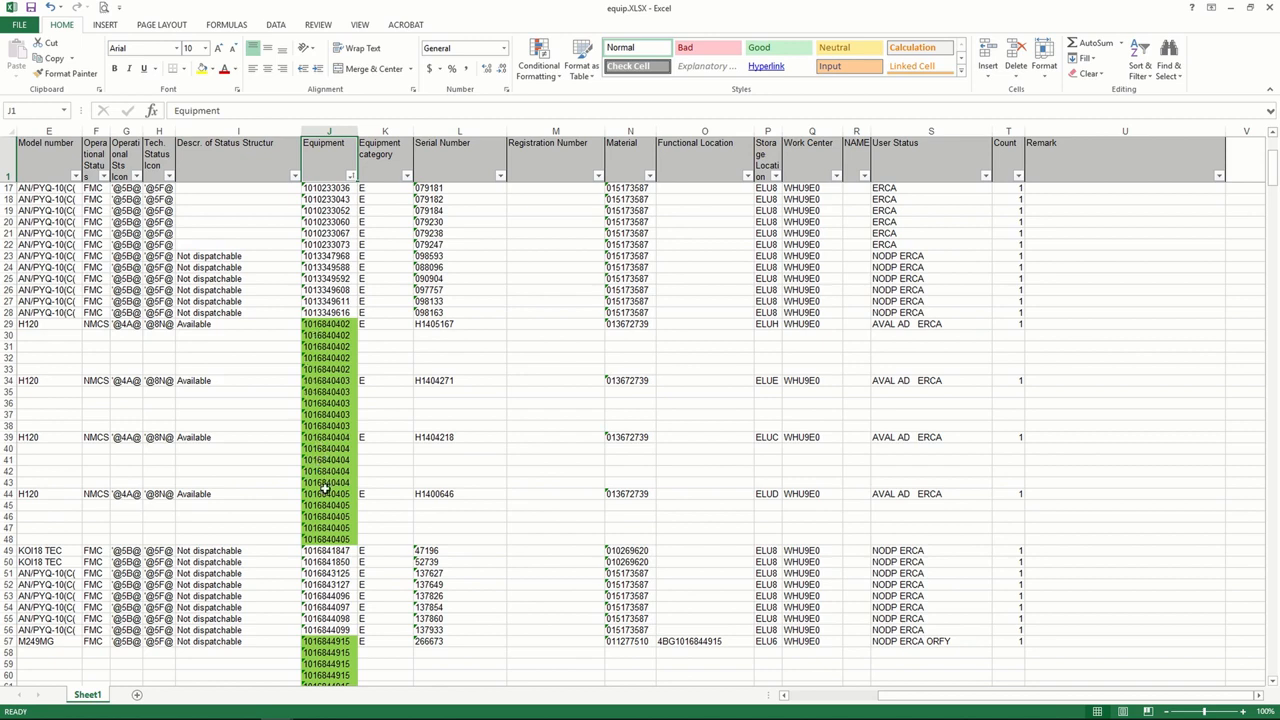
click(350, 175)
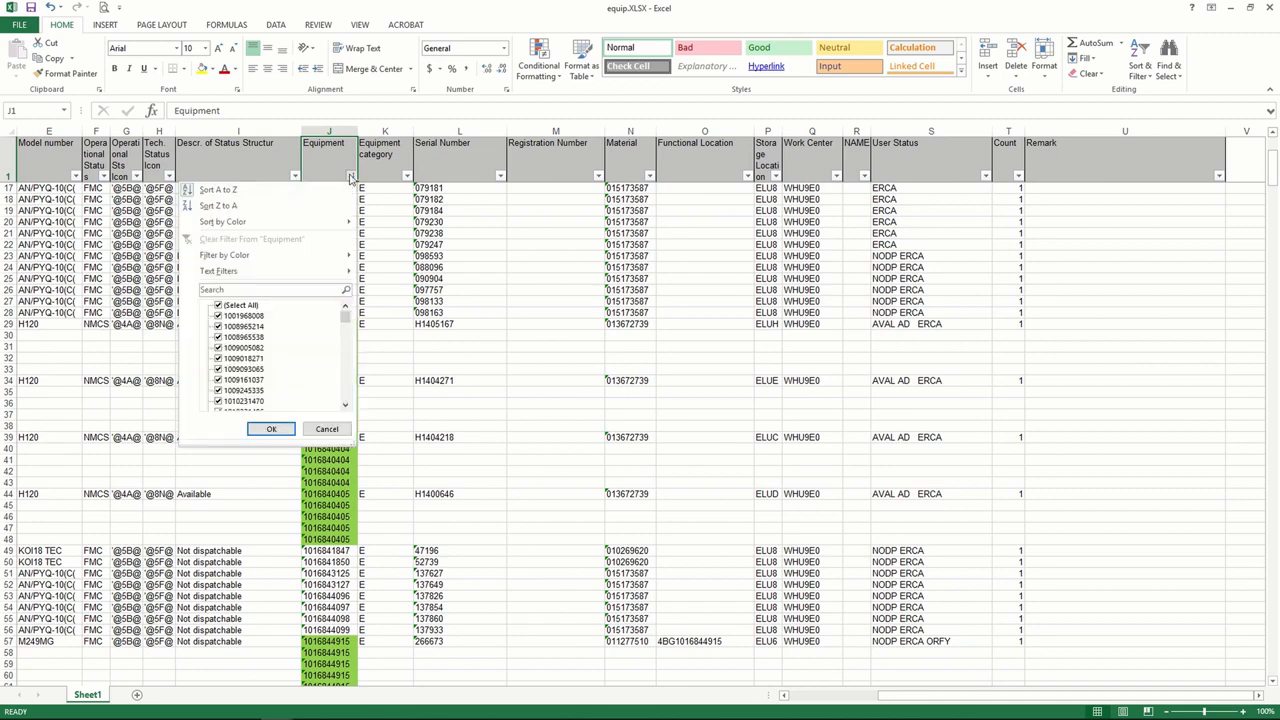
mouse_move(288, 257)
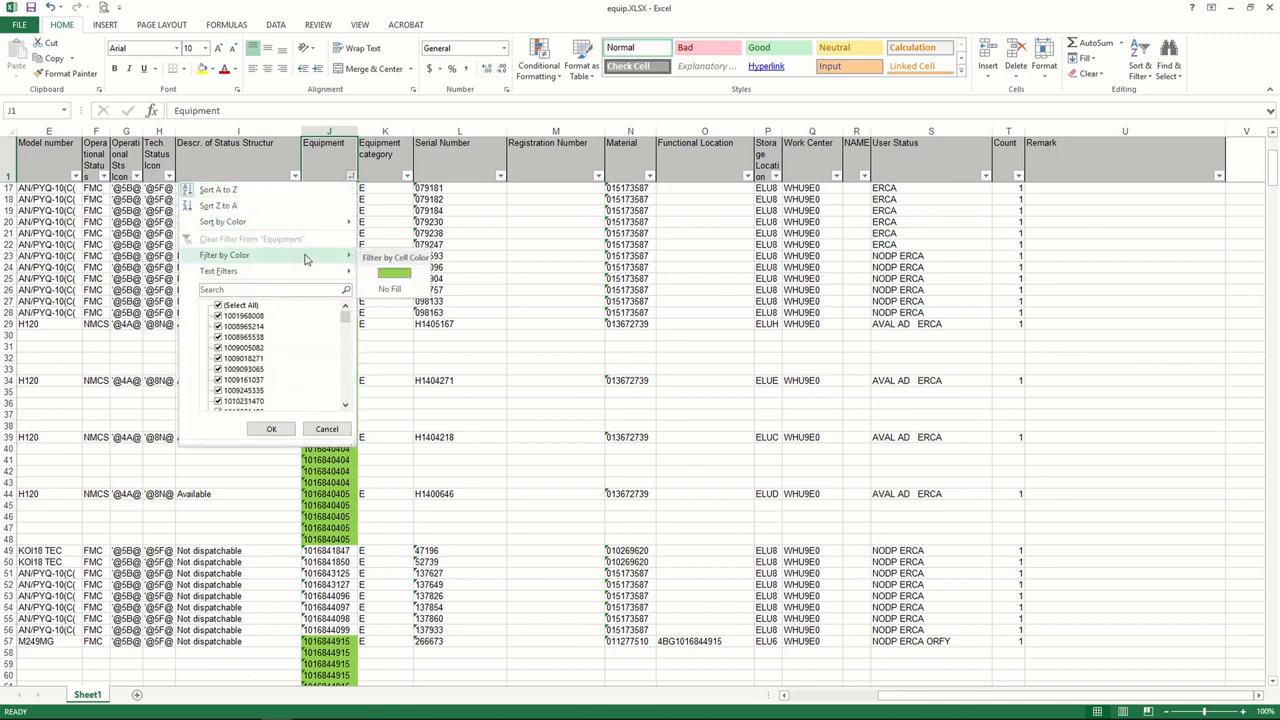
click(385, 290)
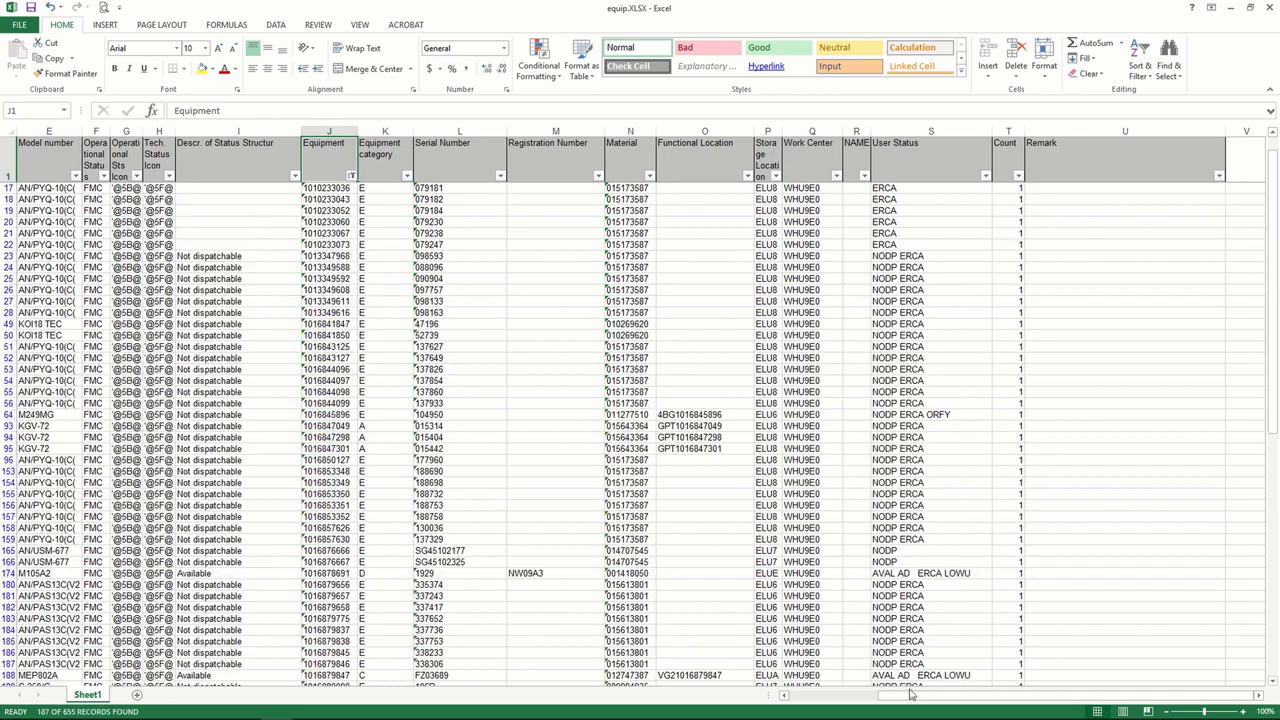
drag(908, 697, 811, 700)
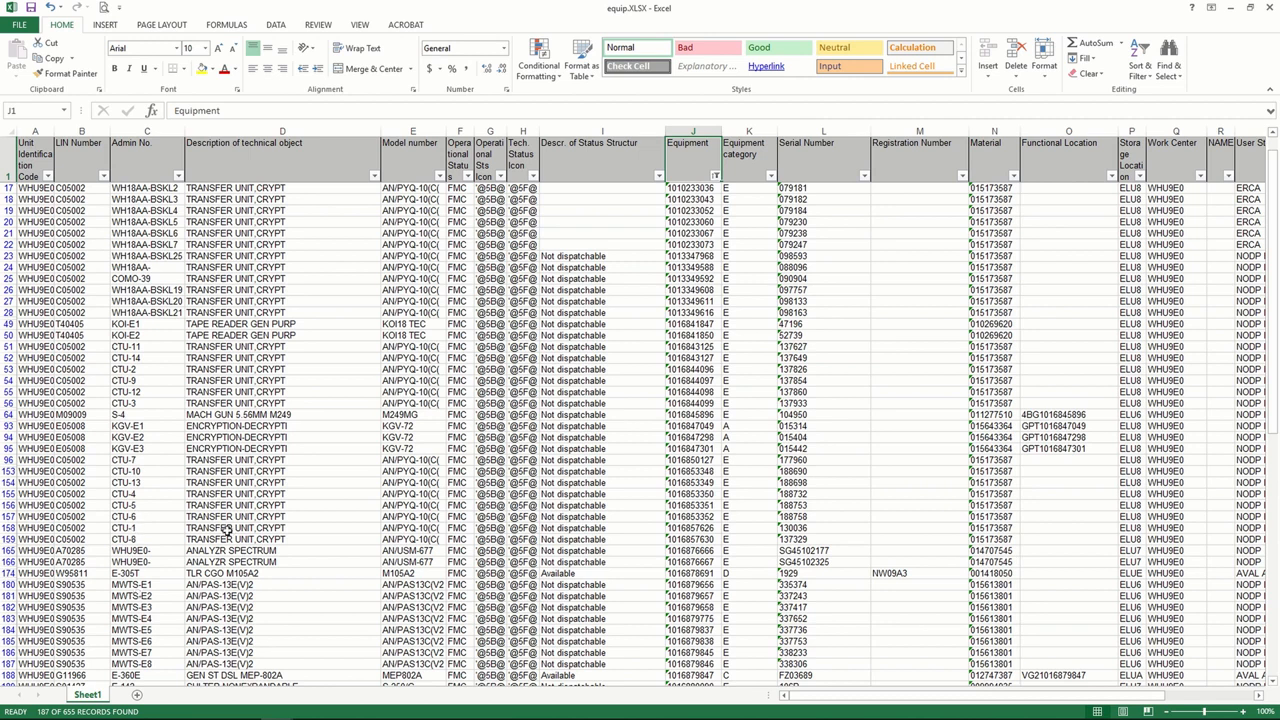
drag(1272, 212, 1272, 146)
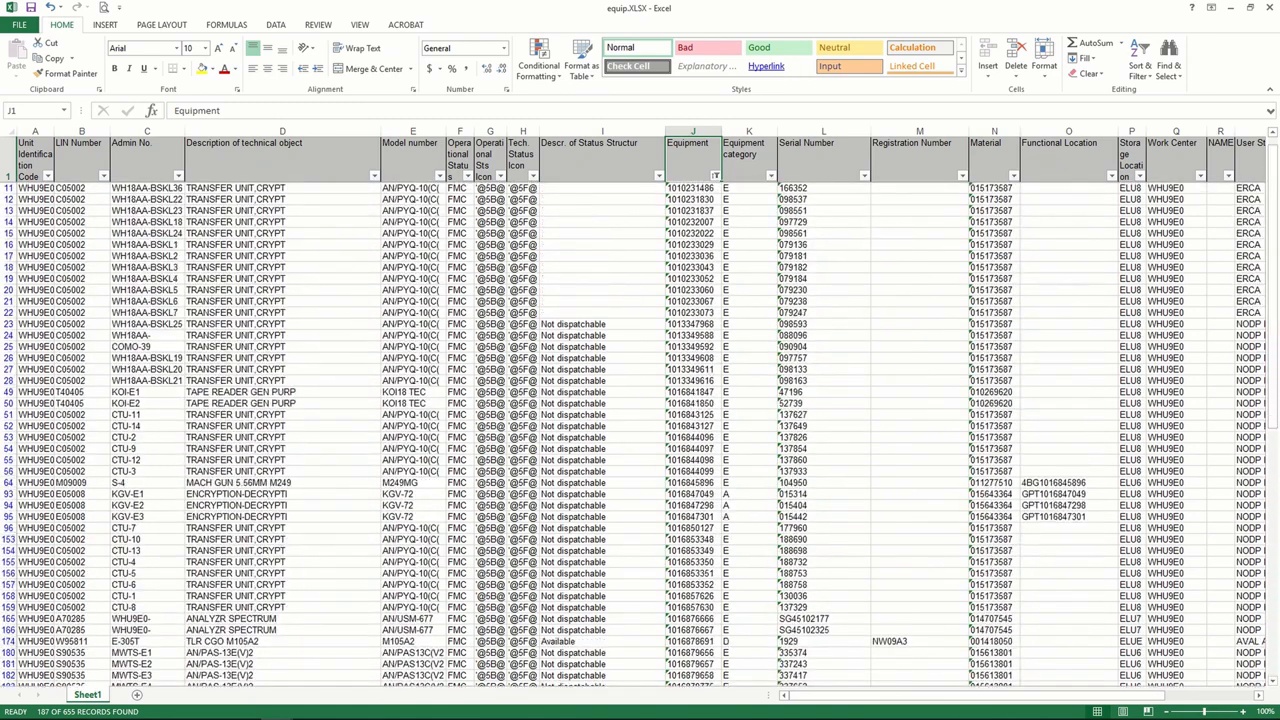